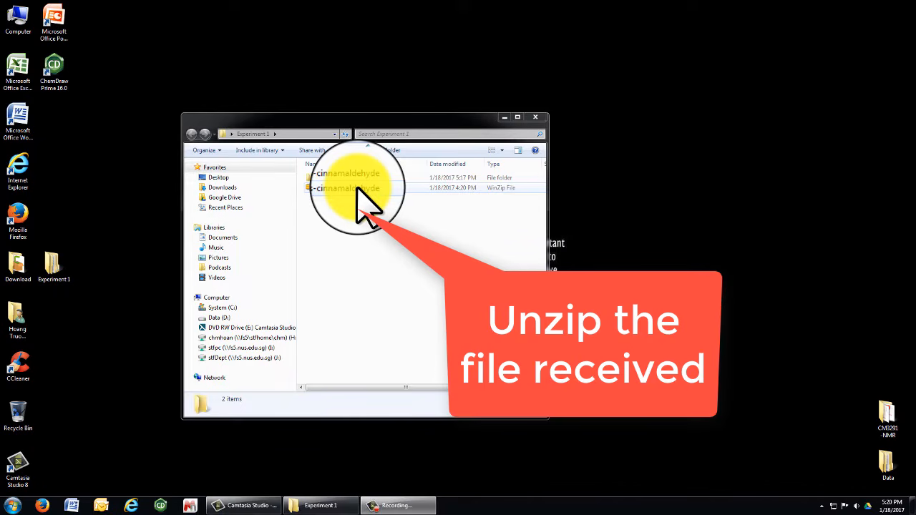
Extract the trans-cinnamaldehyde zip via WinZip 'Extract to here', then launch MestReNova.
right_click(357, 189)
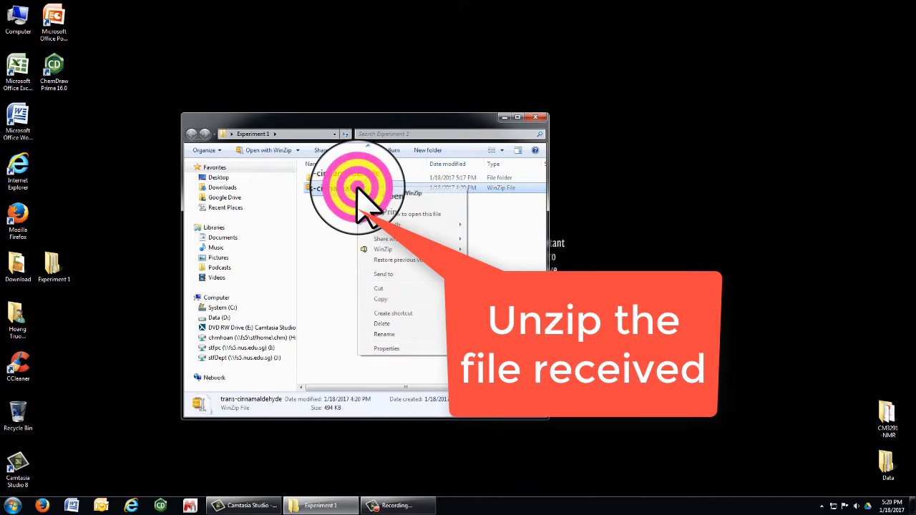
mouse_move(404, 252)
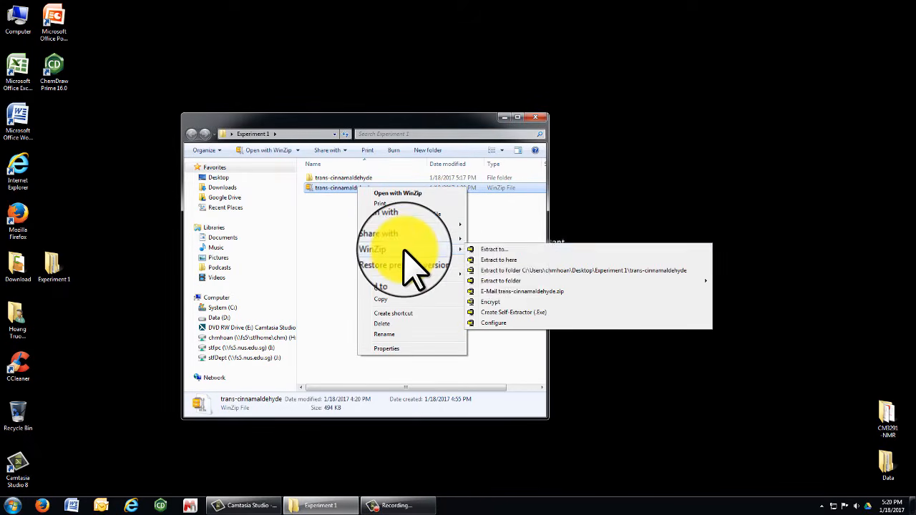
left_click(508, 260)
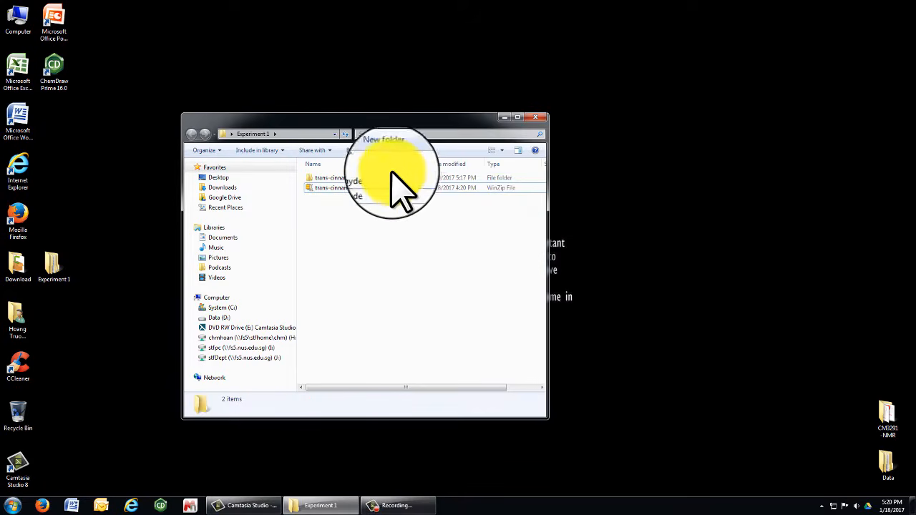
left_click_drag(418, 126, 688, 120)
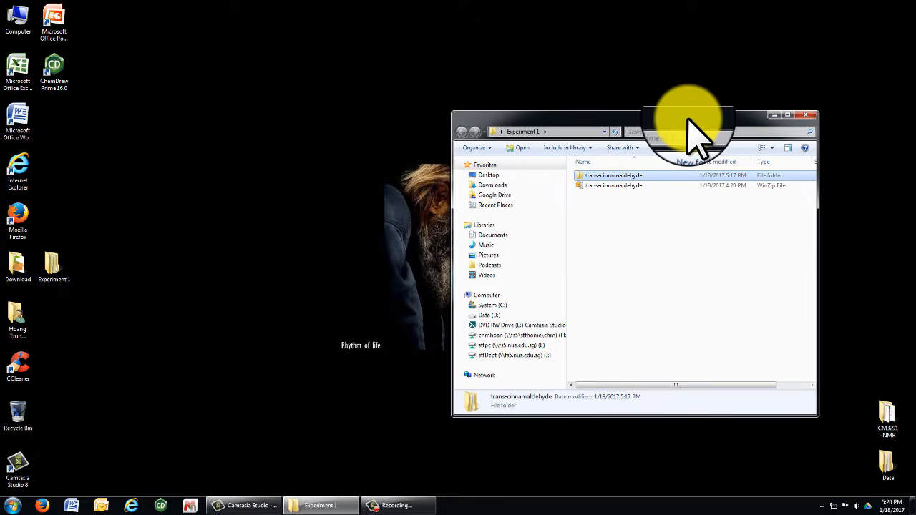
left_click(189, 503)
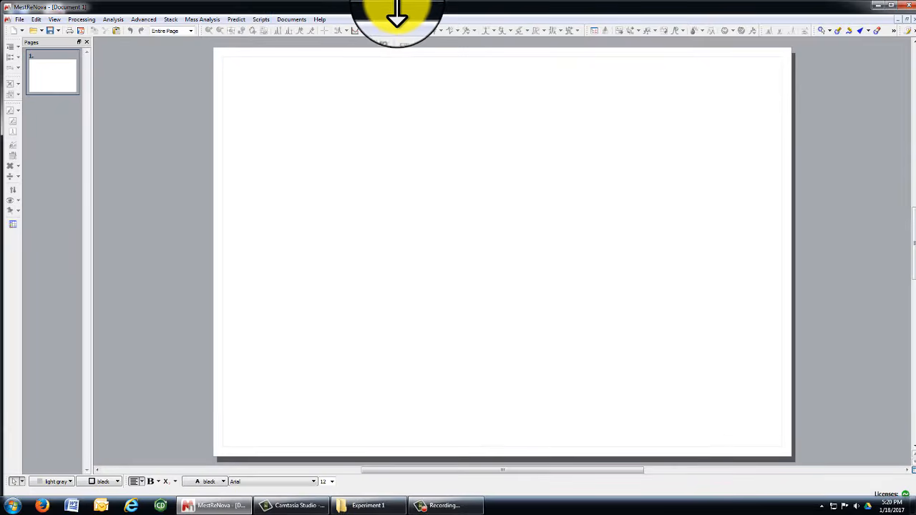
Dock MestReNova left, widen it, and drop the trans-cinnamaldehyde folder in to load trans-cinnamaldehyde.10.fid.
left_click_drag(441, 9, 1, 174)
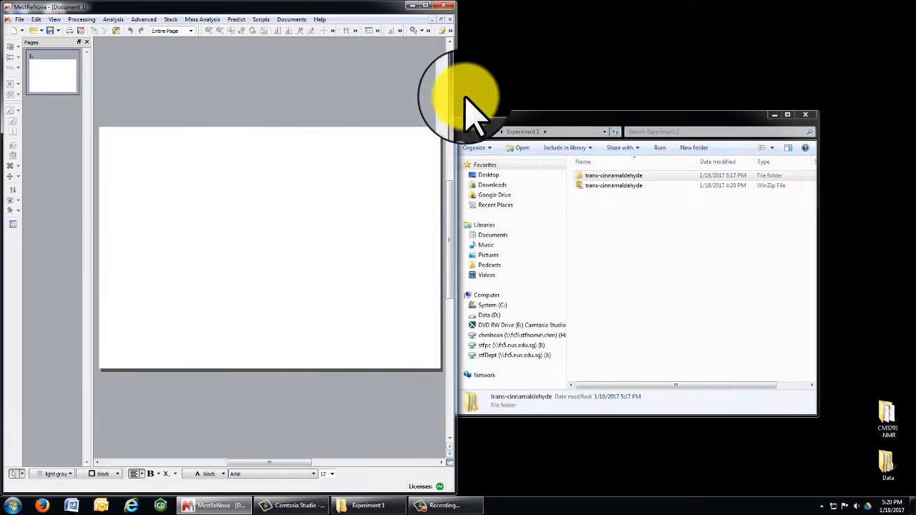
left_click_drag(453, 92, 566, 79)
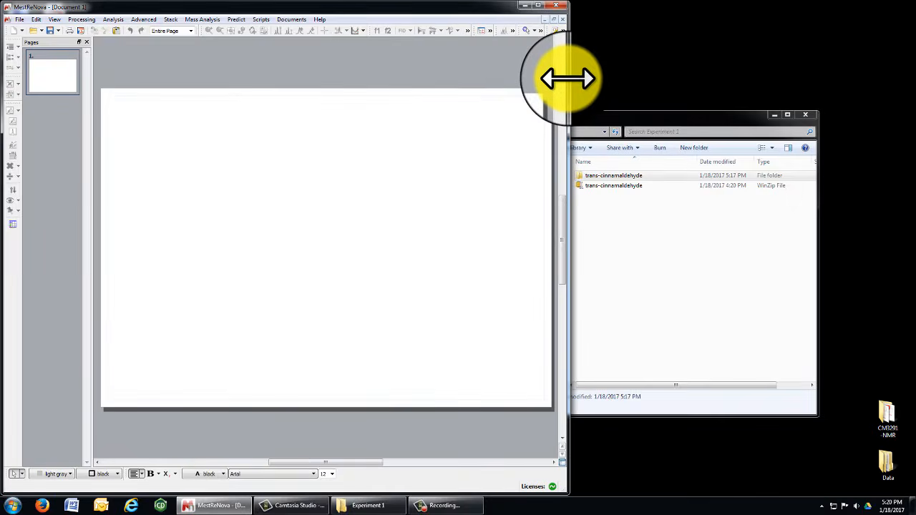
left_click(651, 211)
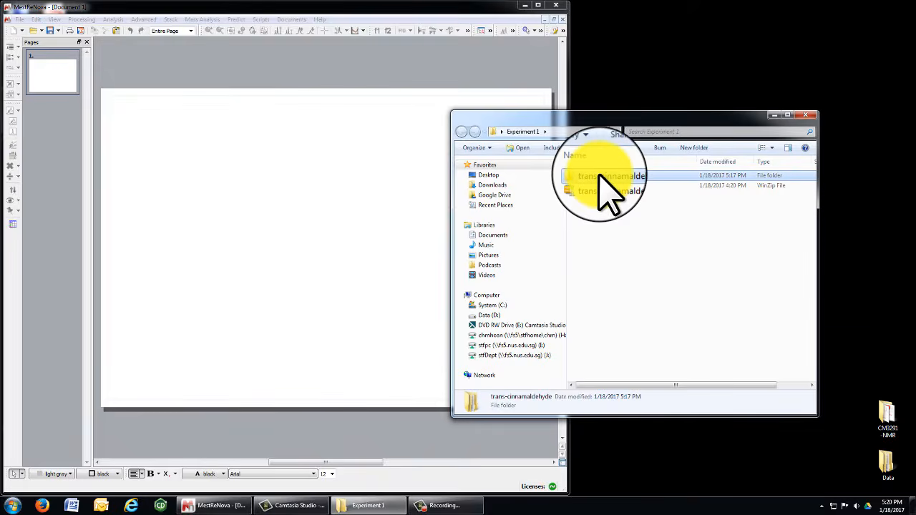
left_click_drag(601, 177, 72, 163)
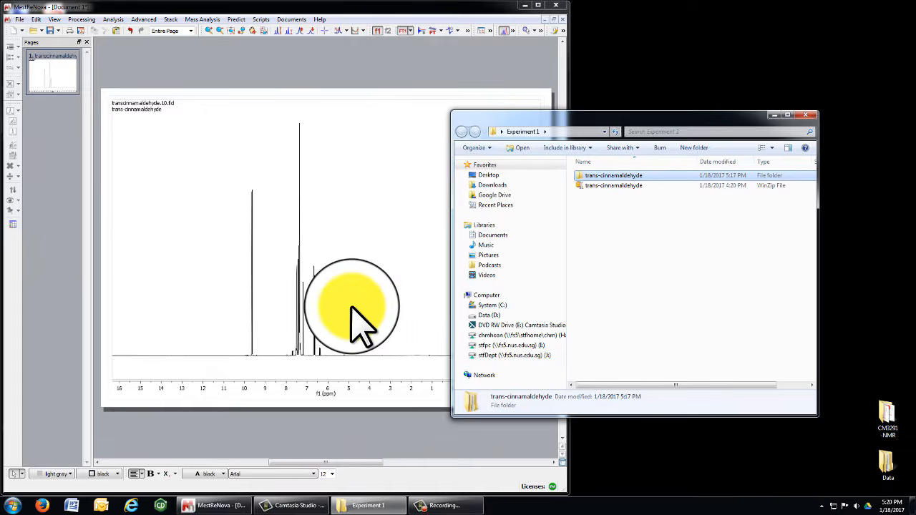
Open Experiment 1\trans-cinnamaldehyde\10\fid as a second spectrum page.
left_click(34, 32)
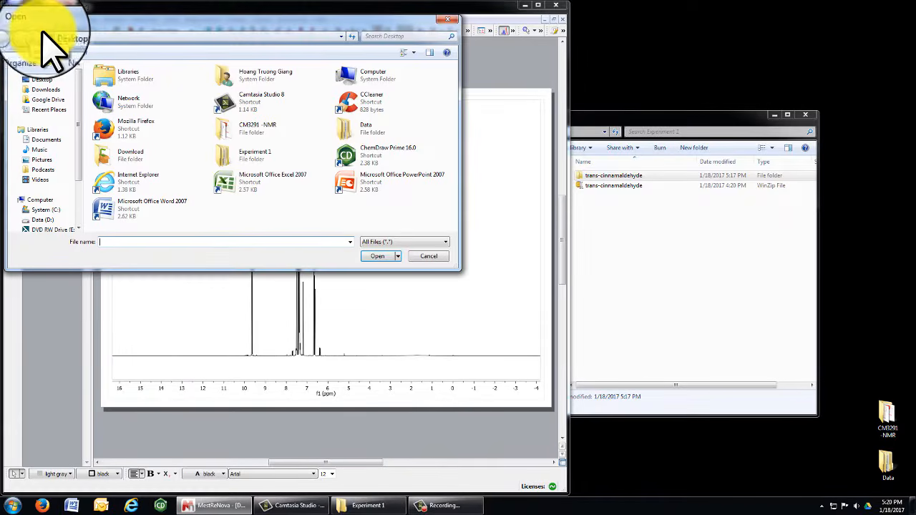
double_click(247, 163)
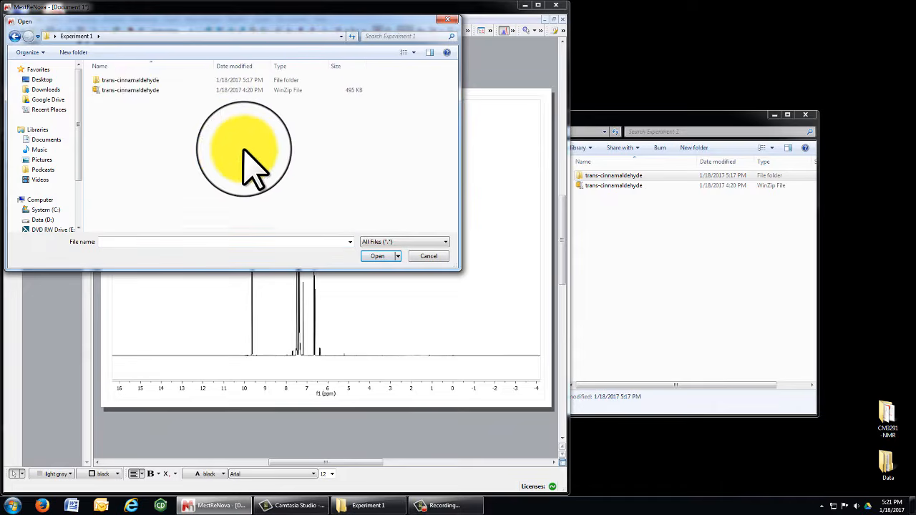
double_click(141, 79)
double_click(142, 81)
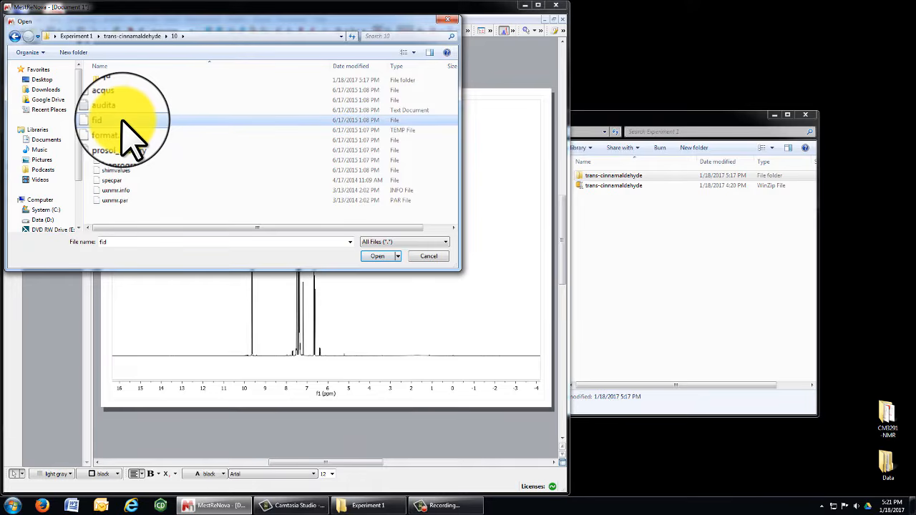
left_click(379, 257)
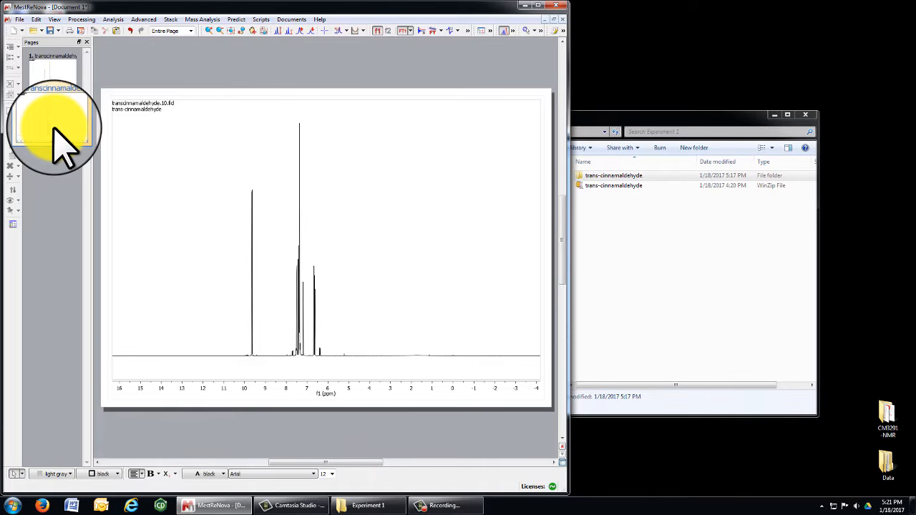
Rearrange the pages so only page 1's spectrum remains, and maximize the MestReNova window.
left_click_drag(53, 129, 60, 78)
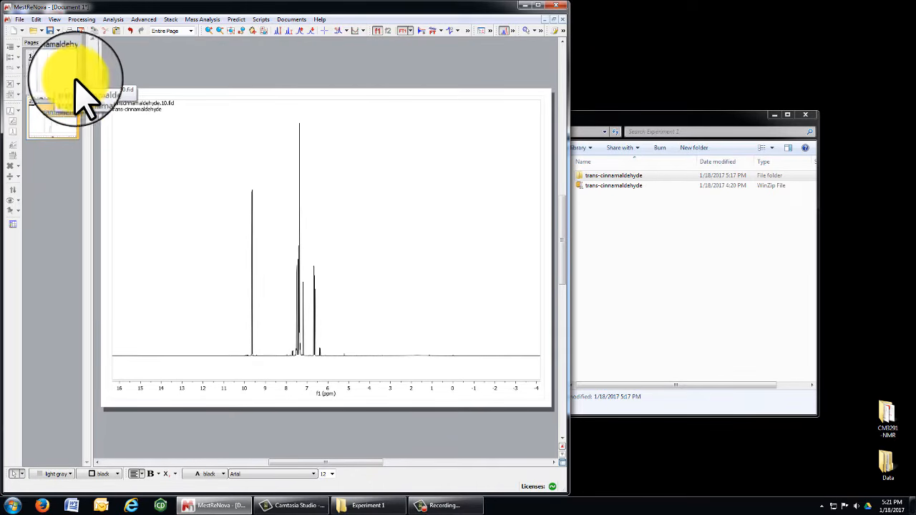
left_click(50, 77)
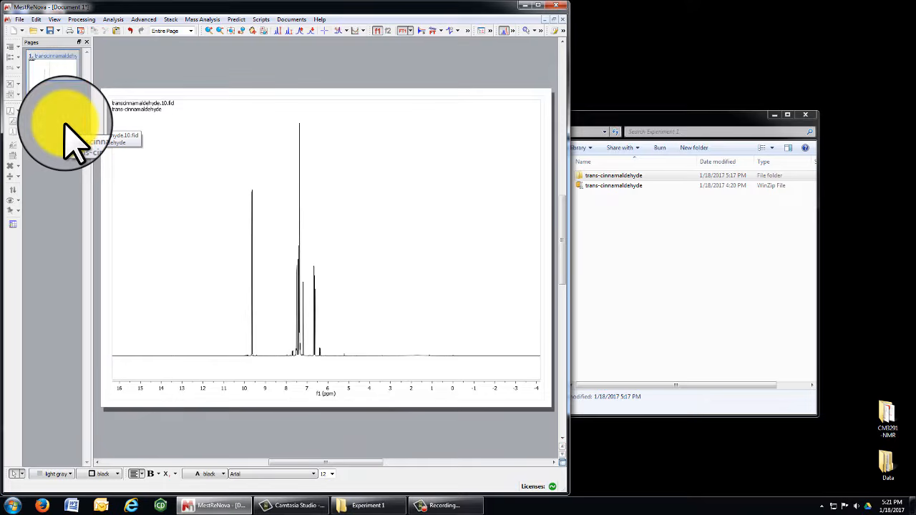
left_click(52, 68)
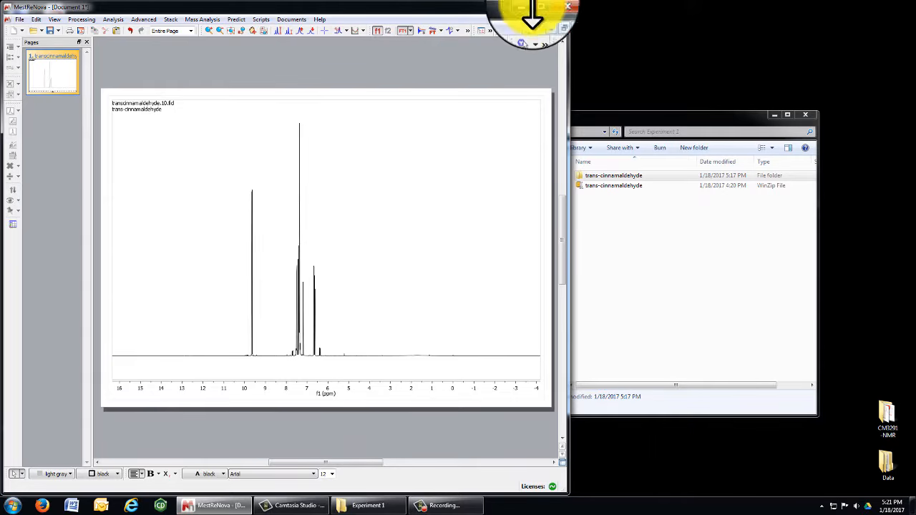
left_click(540, 8)
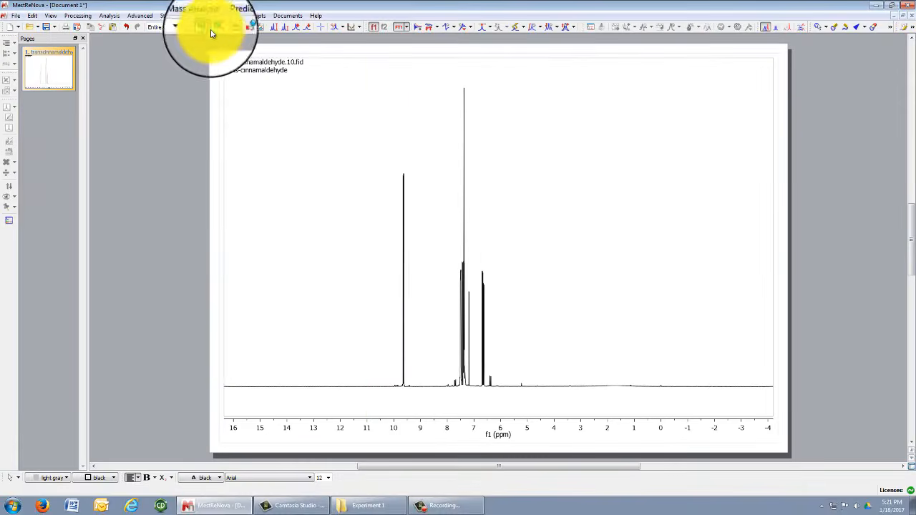
Zoom in on the 9.6 ppm aldehyde doublet, reset to full spectrum, and enter a 10.0–8 ppm manual zoom.
left_click(207, 29)
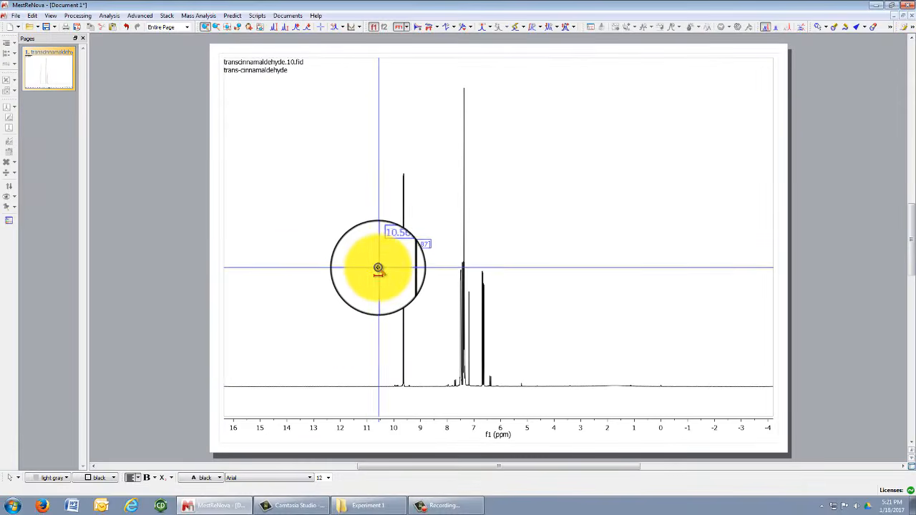
left_click_drag(378, 265, 450, 266)
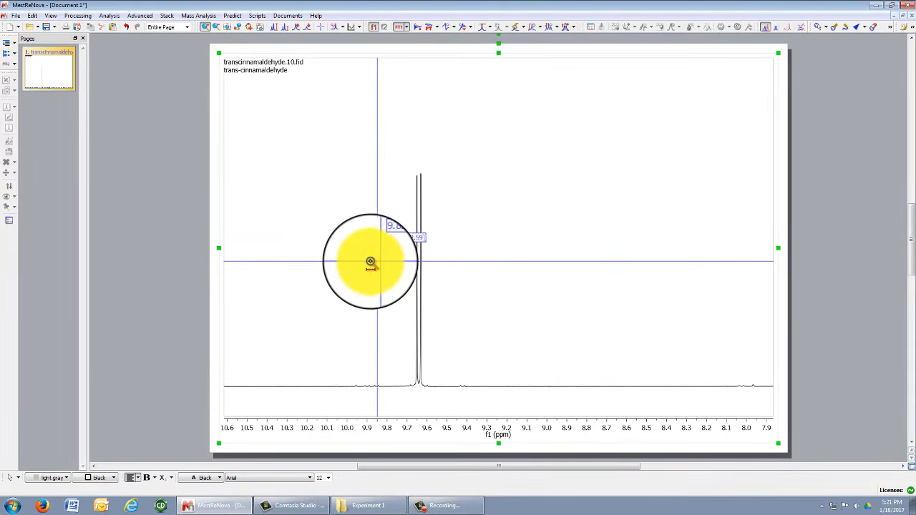
left_click_drag(361, 262, 526, 257)
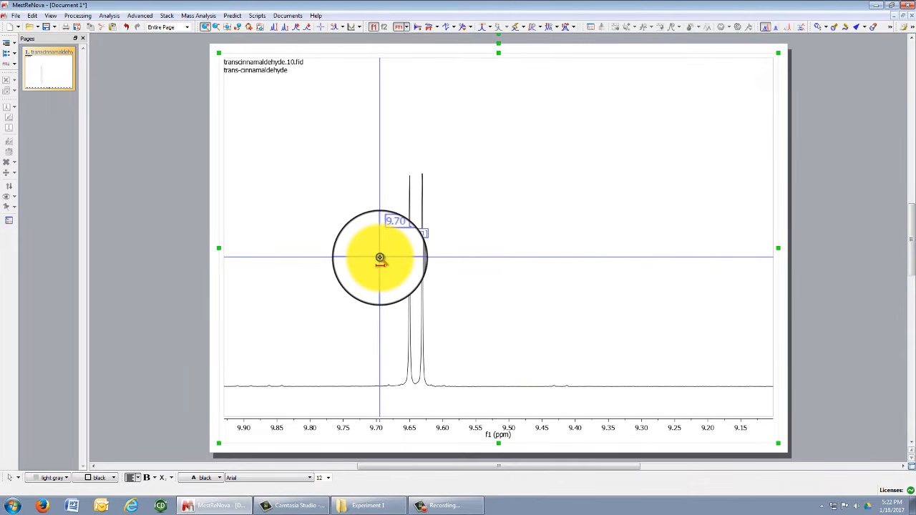
left_click(228, 28)
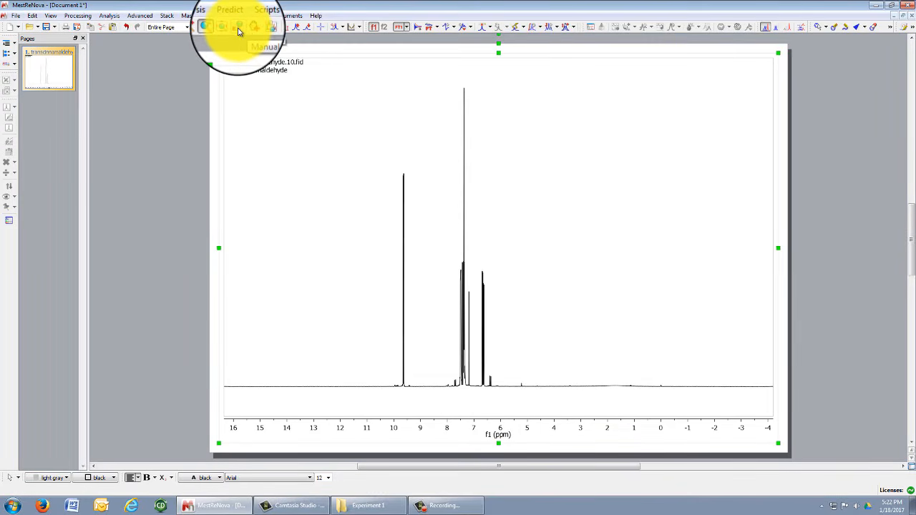
left_click(239, 31)
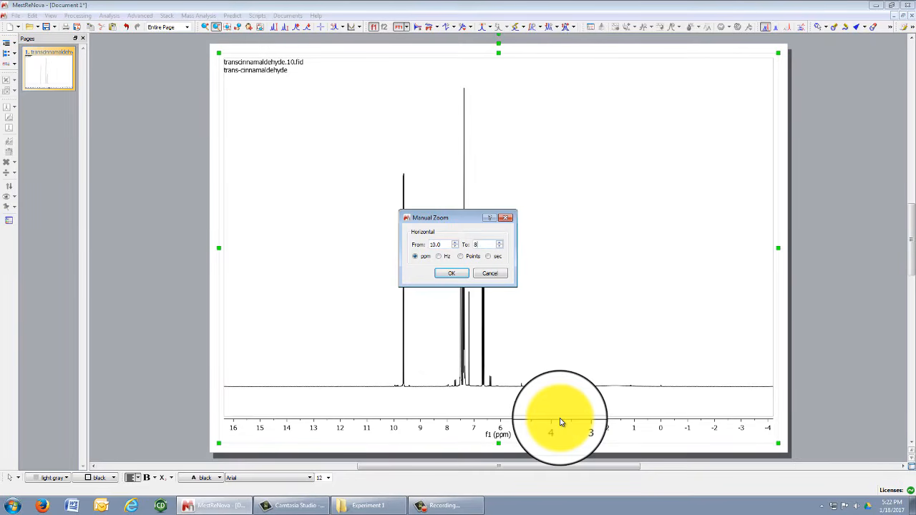
Apply the 10.0–8.0 ppm zoom, then return to the full 16 to −4 ppm view.
left_click(451, 274)
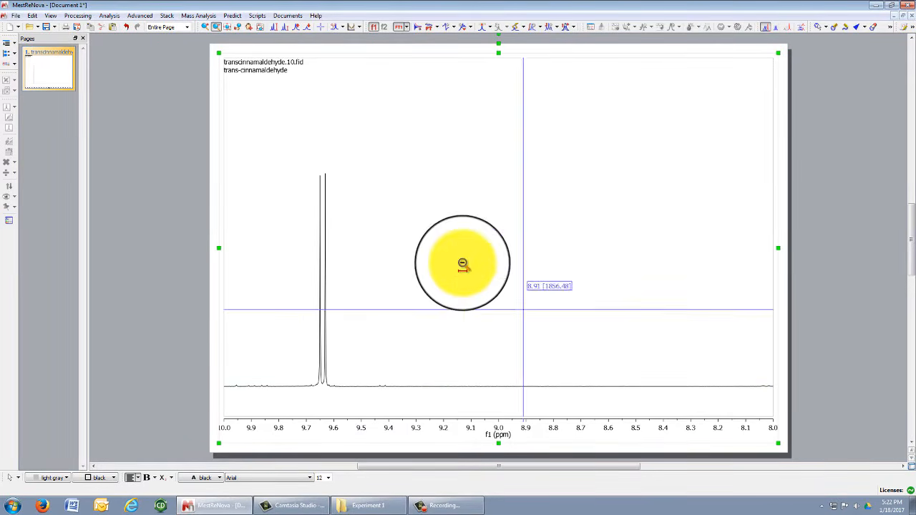
left_click(231, 30)
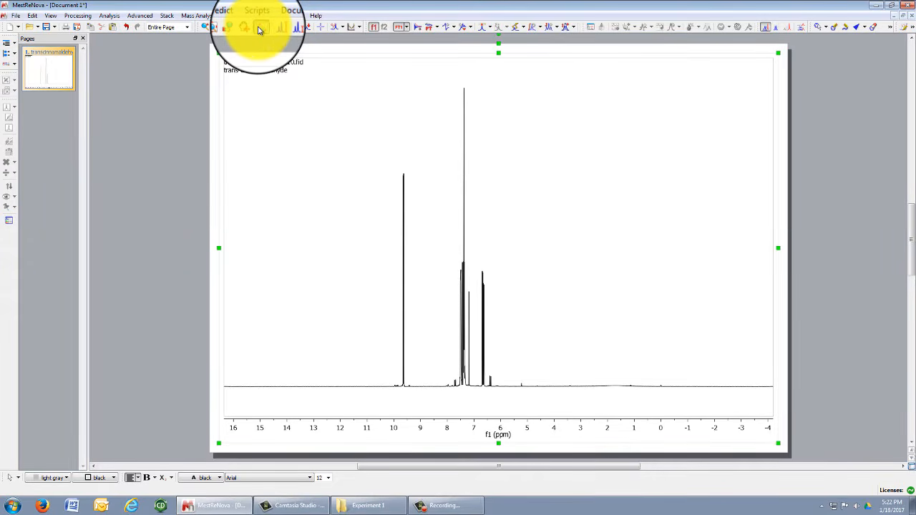
left_click(260, 29)
left_click_drag(388, 339, 419, 337)
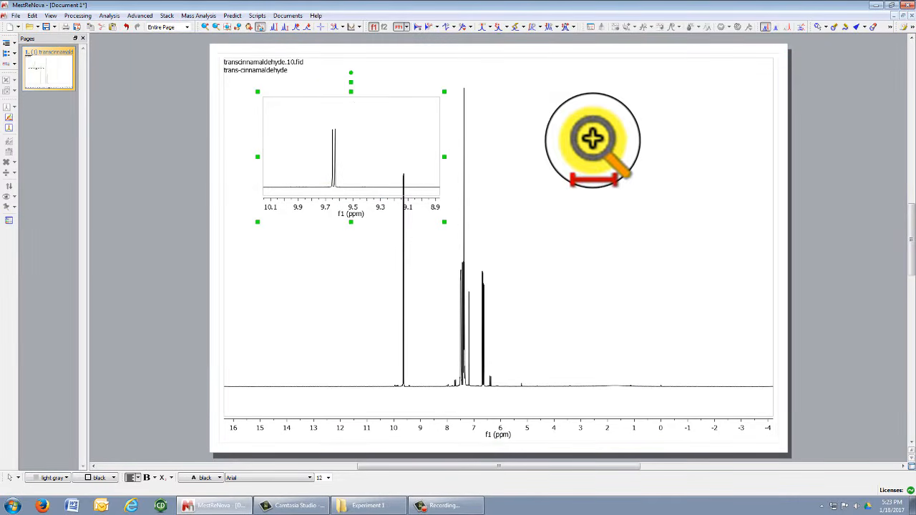
key("Delete")
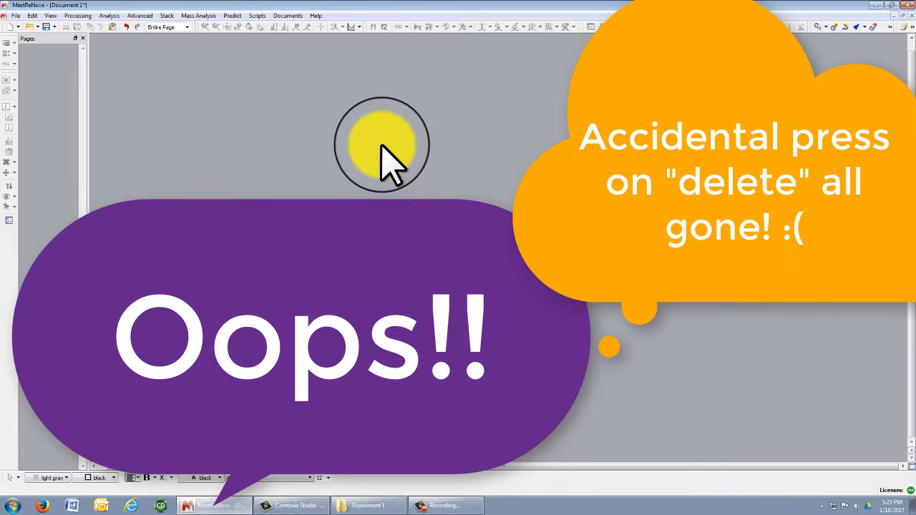
key("ctrl+z")
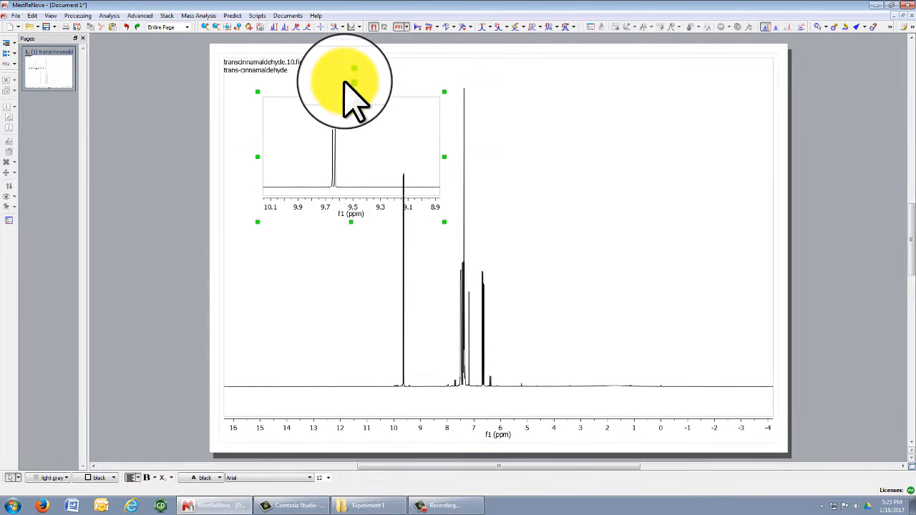
key("Delete")
left_click(377, 108)
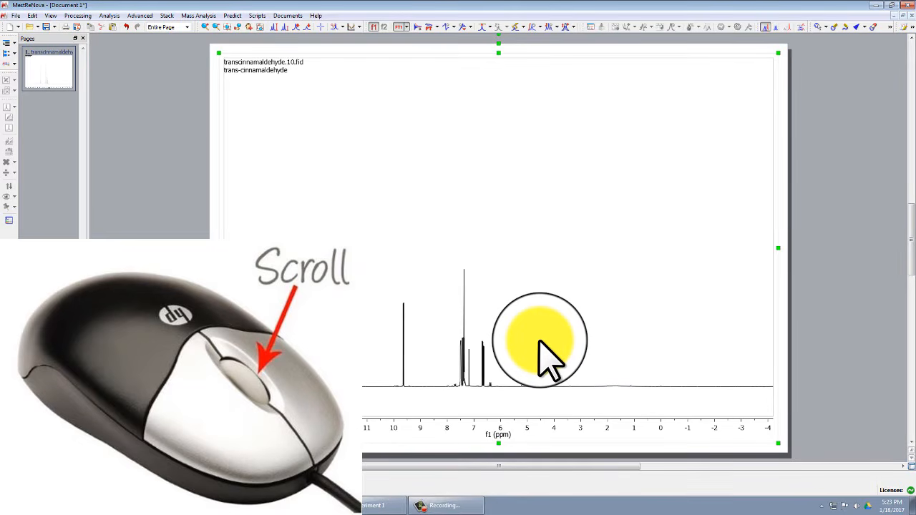
Adjust the vertical scale so the tallest aromatic peak sits well within the plot.
scroll(540, 341, "up", 2)
scroll(540, 342, "down", 4)
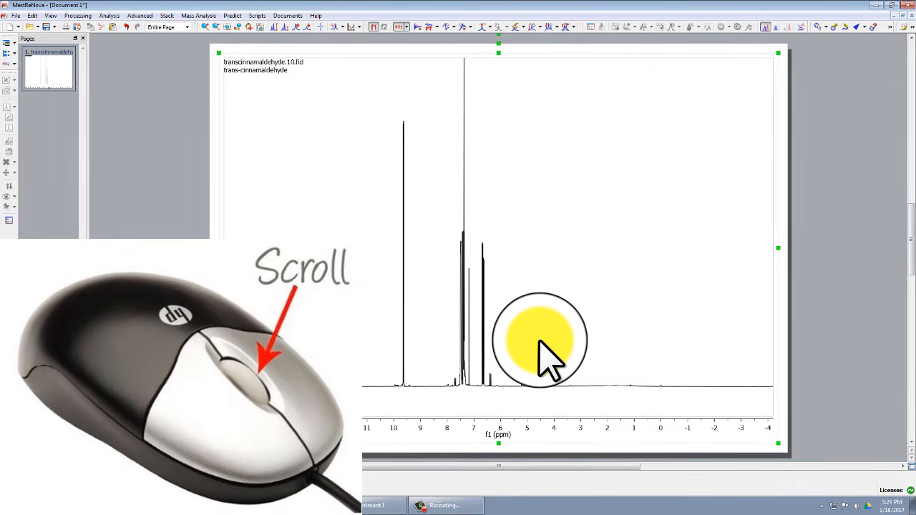
scroll(541, 343, "up", 1)
scroll(540, 344, "down", 3)
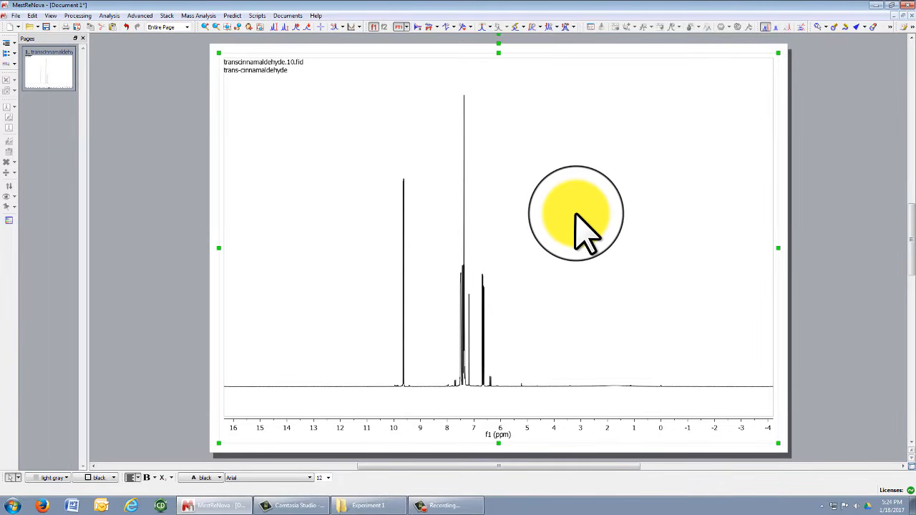
Enable Show Horizontal and Show Vertical grid lines in the spectrum's Properties Grid settings.
right_click(577, 209)
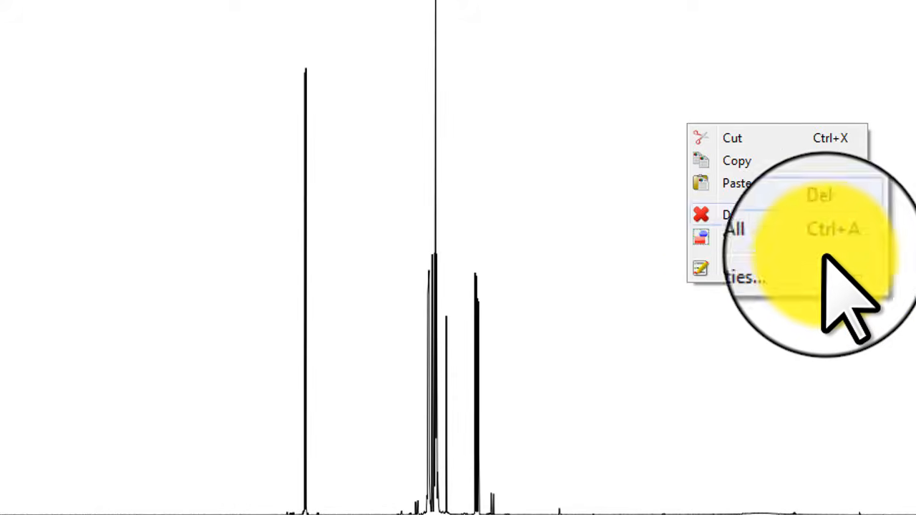
left_click(762, 270)
left_click_drag(540, 0, 915, 0)
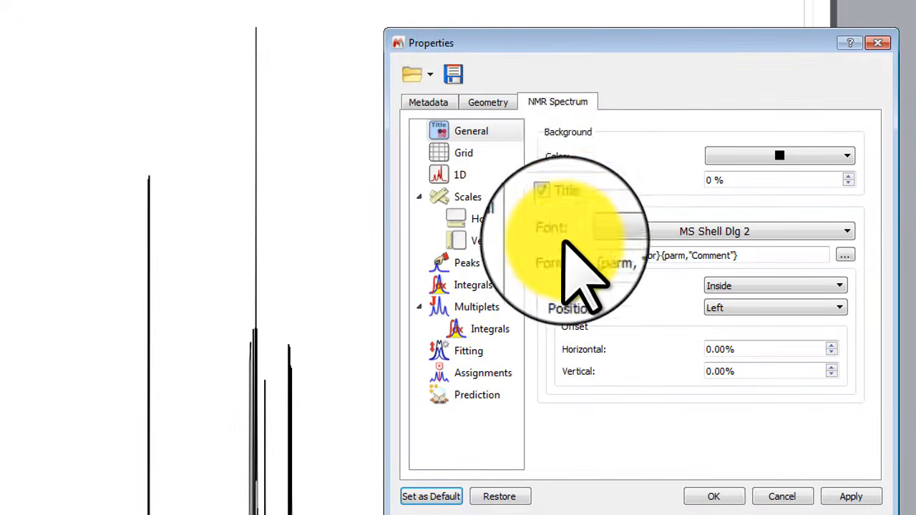
left_click(469, 153)
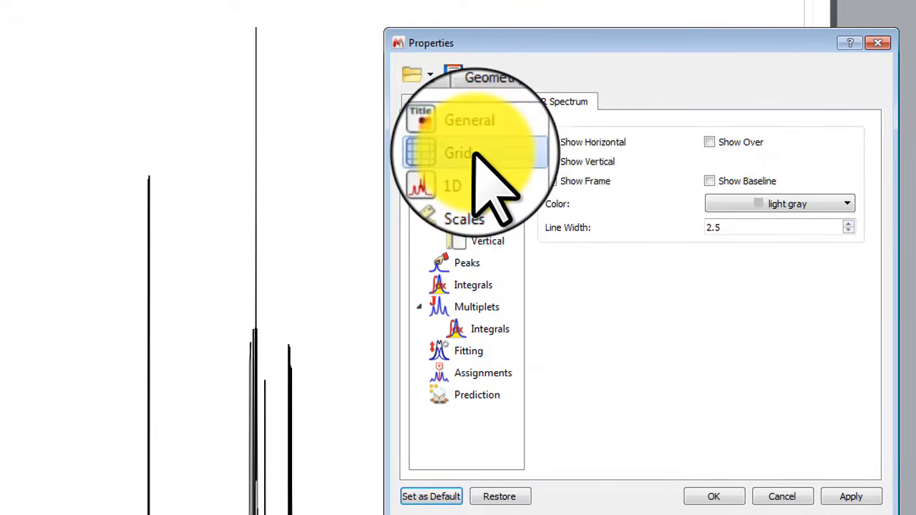
left_click(551, 142)
left_click(551, 161)
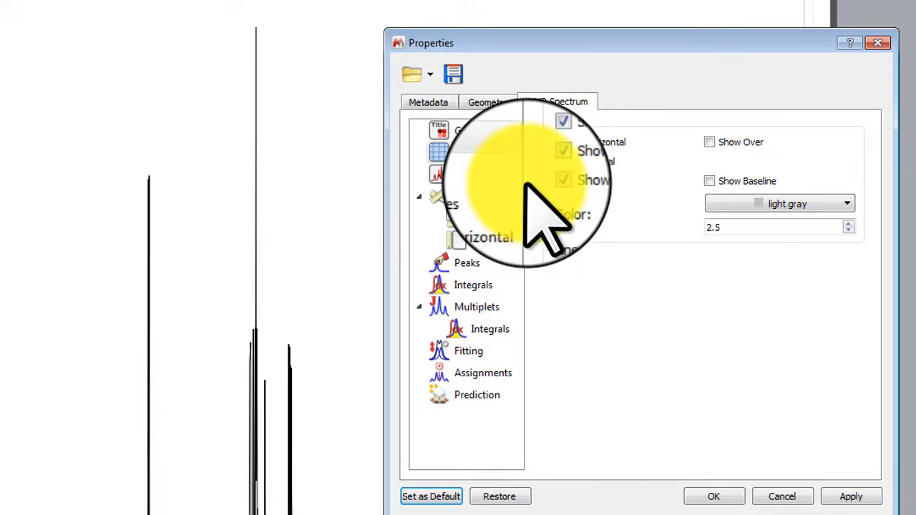
left_click(473, 198)
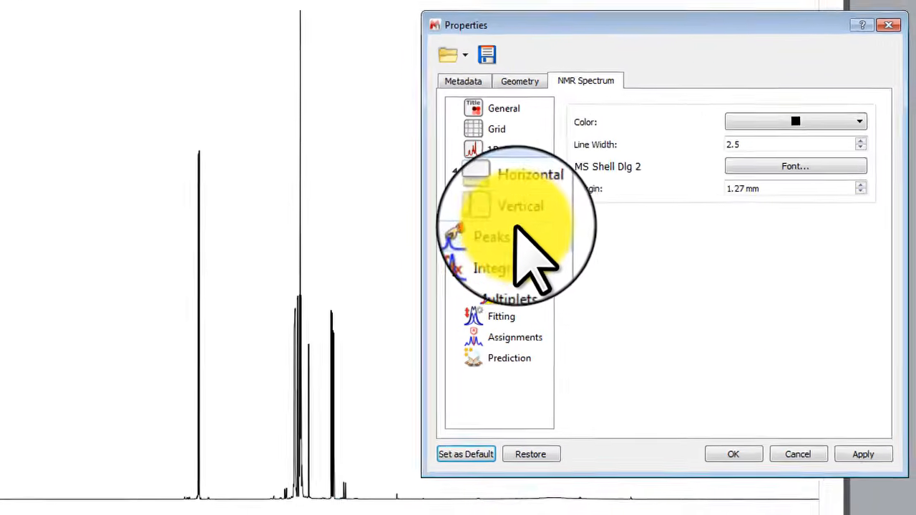
left_click(594, 215)
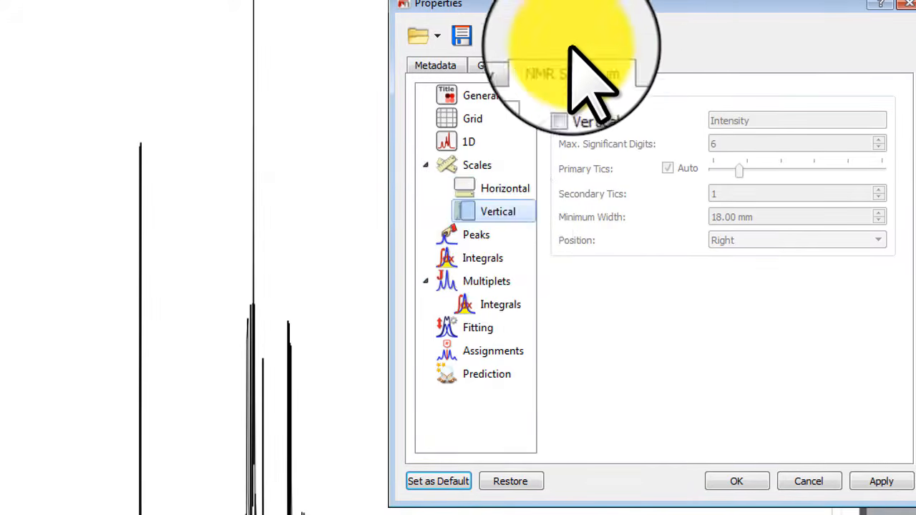
left_click(476, 234)
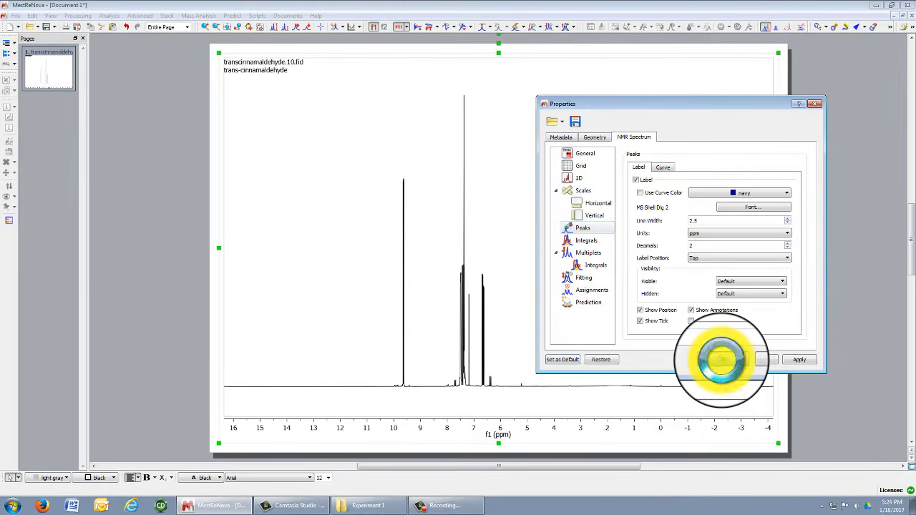
left_click(721, 360)
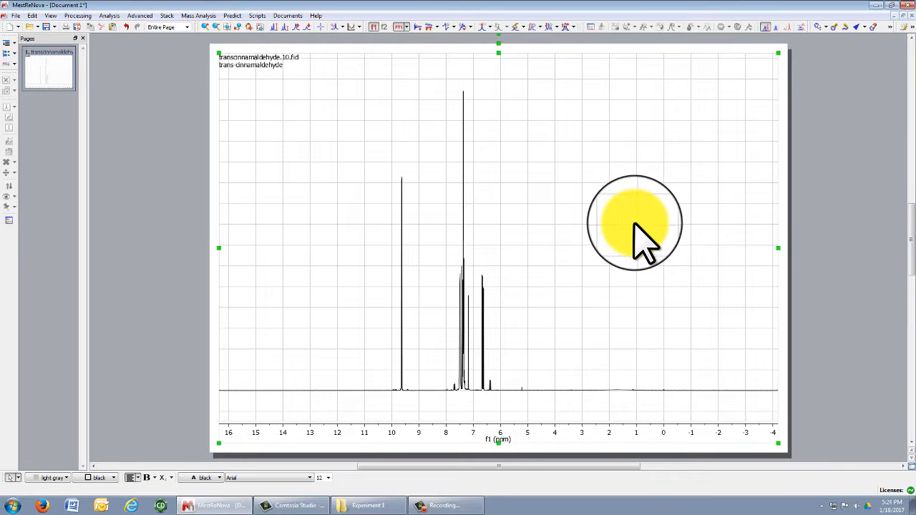
Untick the horizontal and vertical grid lines in the spectrum's Properties Grid settings.
right_click(594, 202)
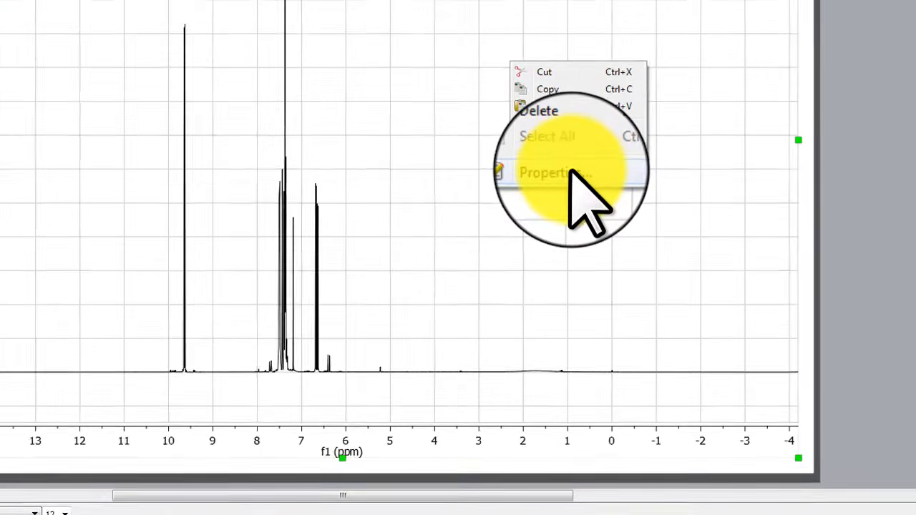
left_click(620, 244)
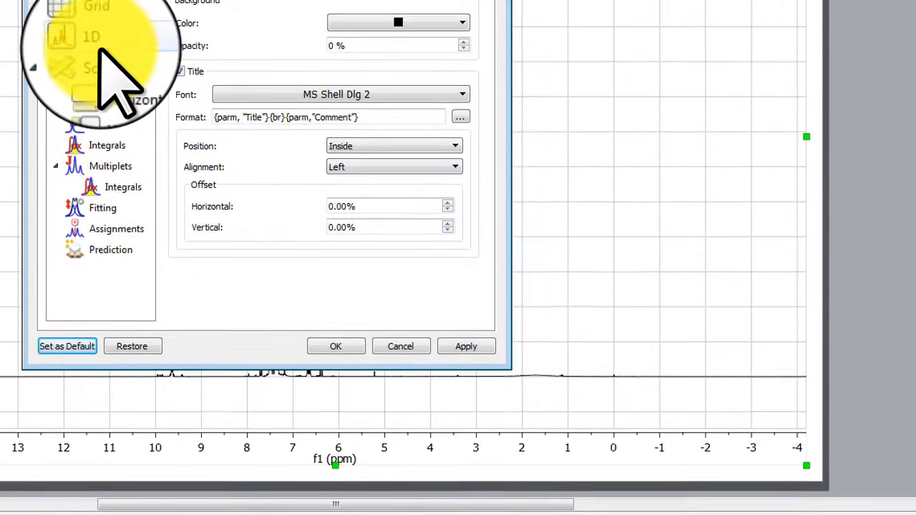
left_click(92, 14)
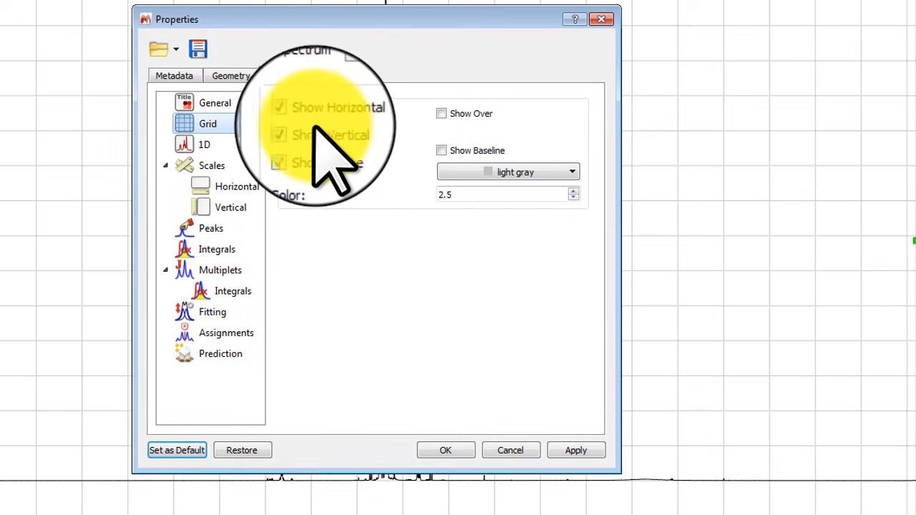
left_click(312, 113)
left_click(311, 132)
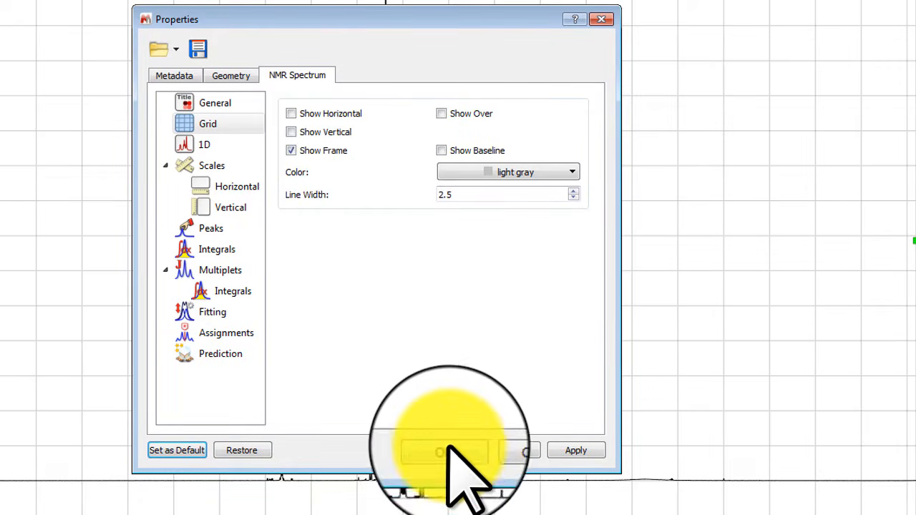
Preview the vertical intensity scale under Scales, then switch it back off and close Properties.
left_click(231, 188)
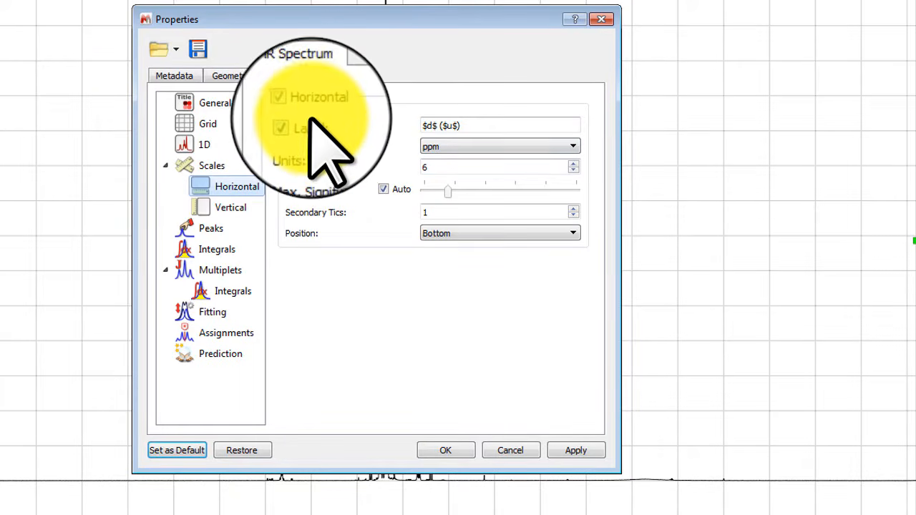
left_click(232, 209)
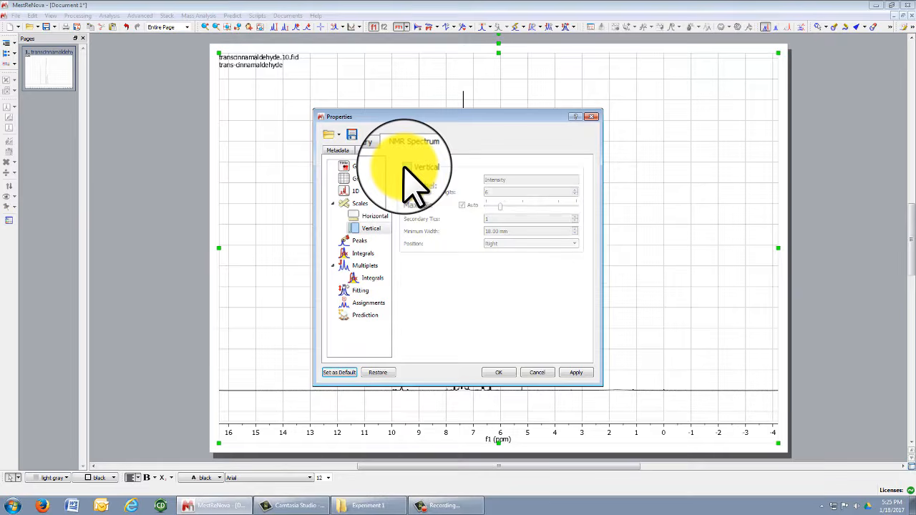
left_click(406, 167)
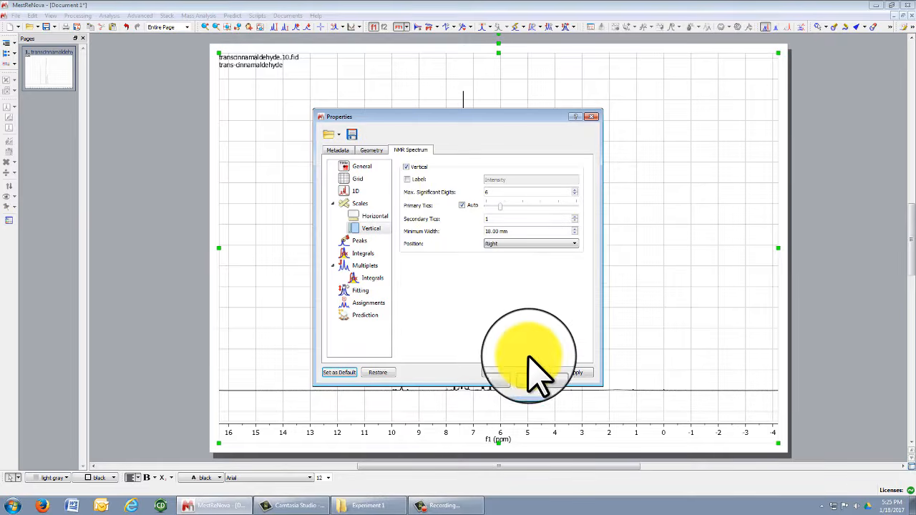
left_click(578, 374)
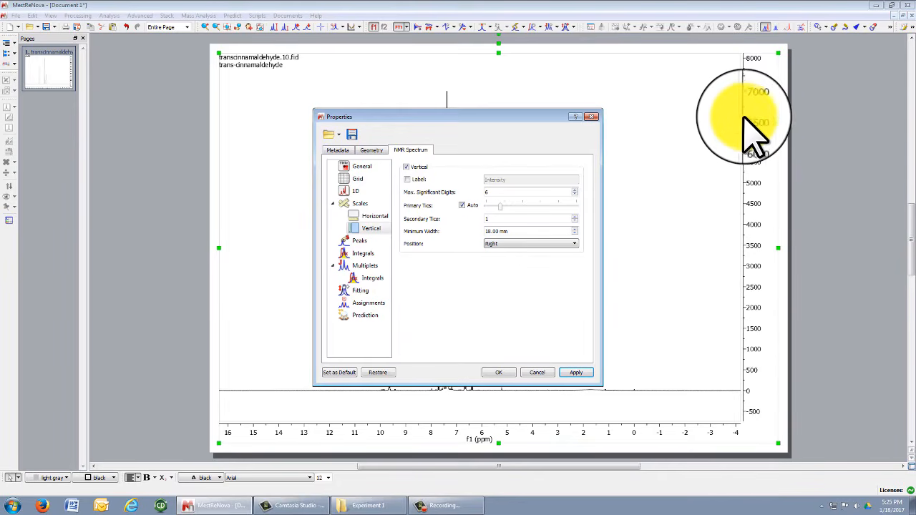
left_click(406, 166)
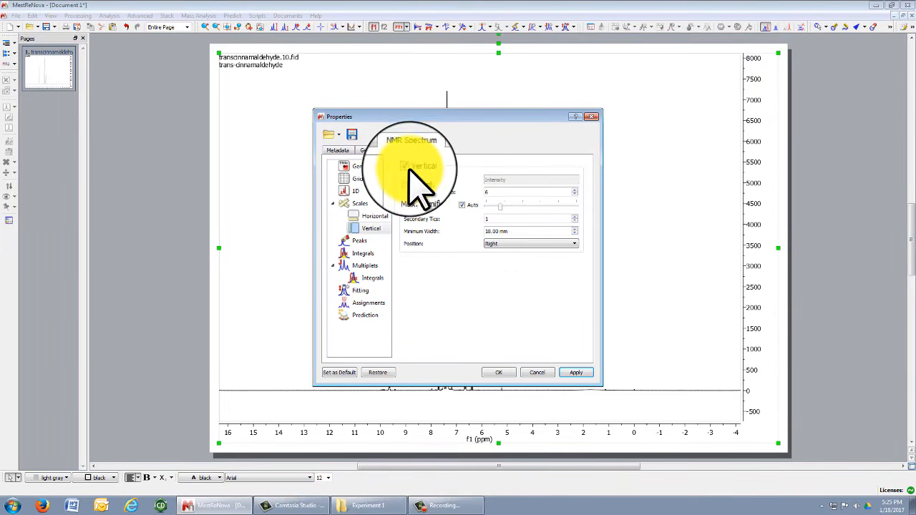
left_click(576, 372)
left_click(500, 373)
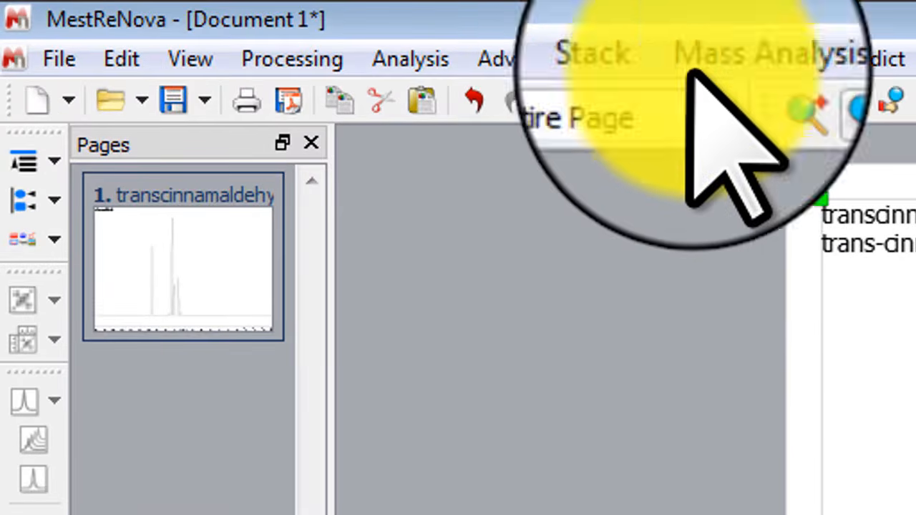
Run Processing > Phase Correction > Automatic on the trans-cinnamaldehyde spectrum.
left_click(306, 57)
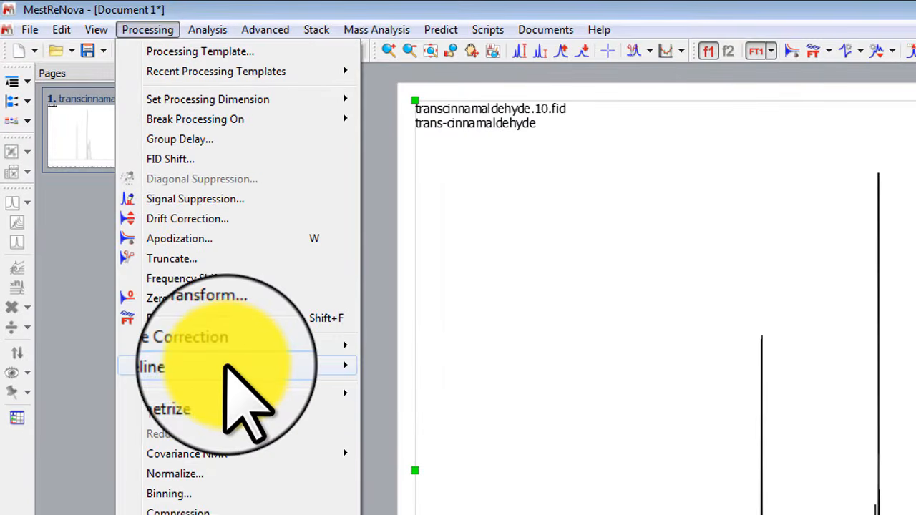
mouse_move(256, 347)
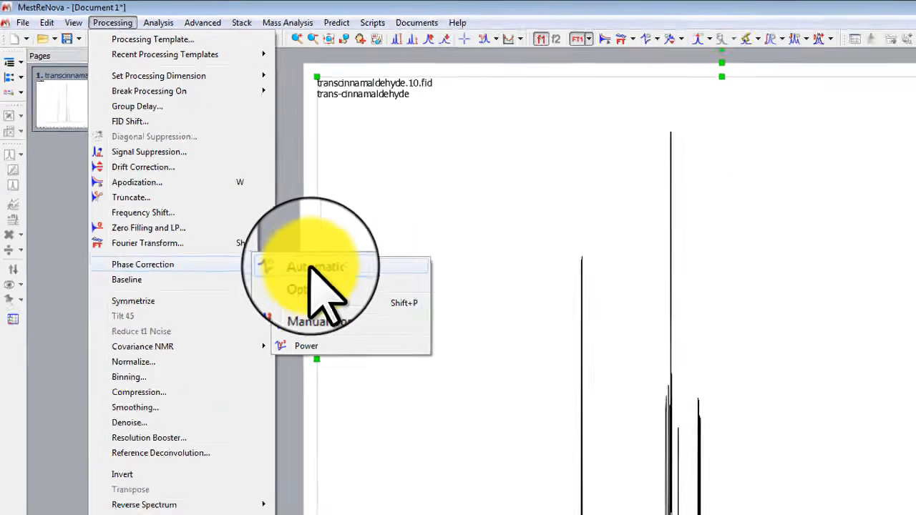
left_click(315, 267)
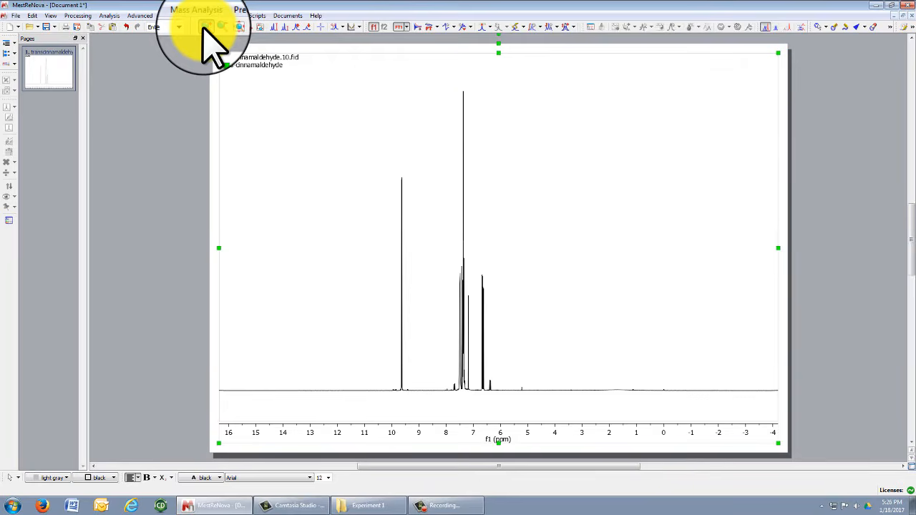
Zoom from 8.1–5.9 ppm down to a 7.204–7.168 ppm window around the 7.19 ppm peak.
left_click(205, 27)
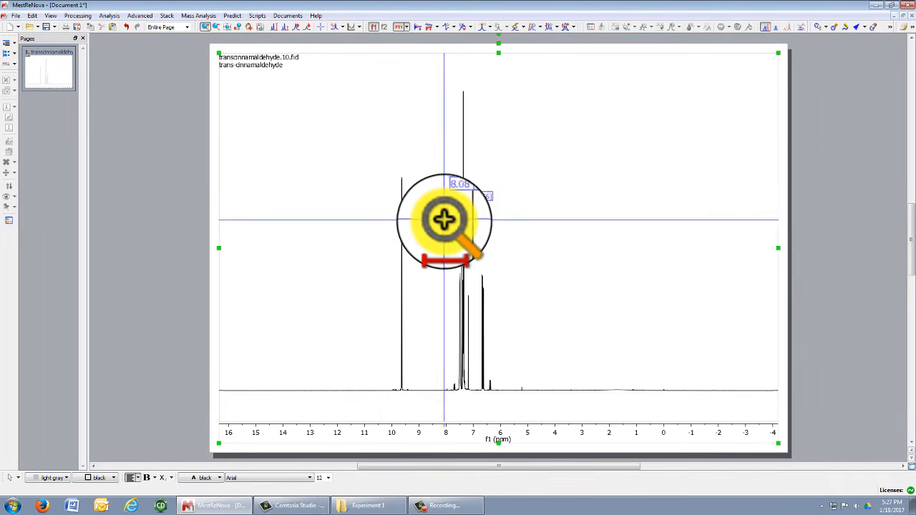
left_click_drag(437, 254, 523, 281)
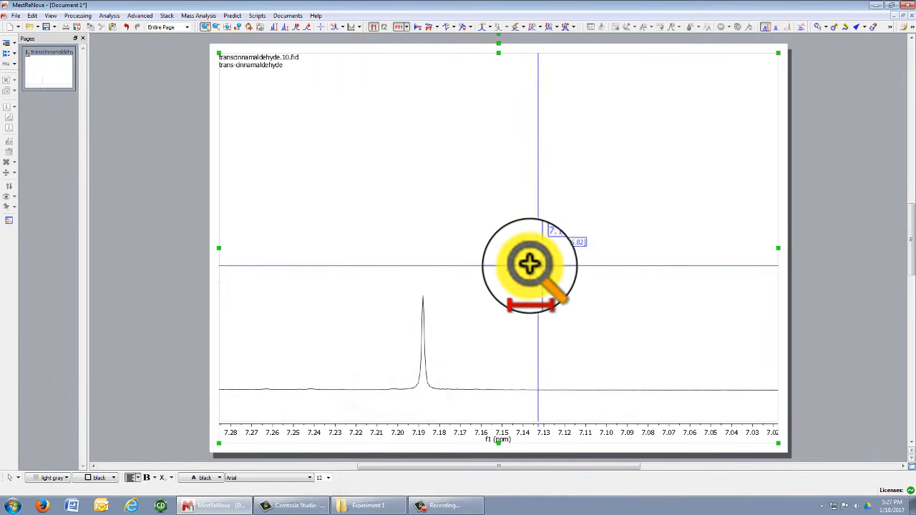
left_click_drag(336, 296, 551, 304)
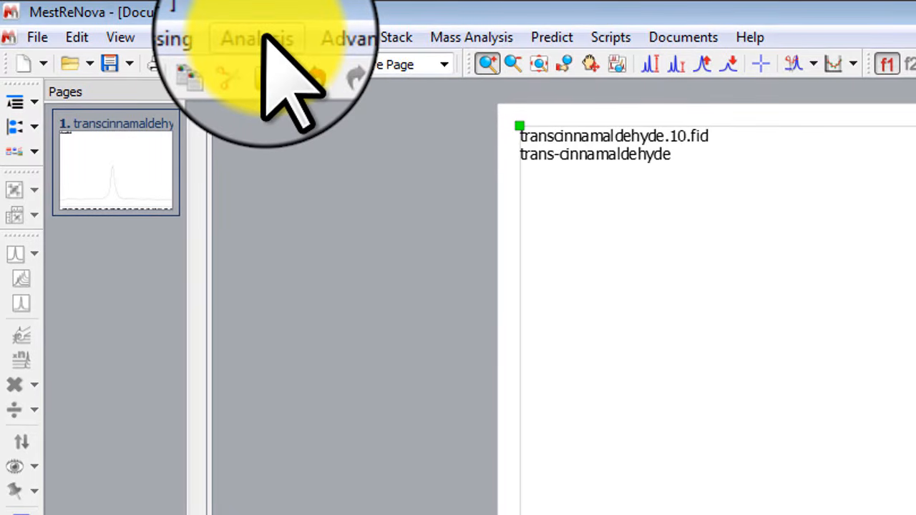
Reference the small peak at 7.188 ppm to a new shift of 7.260 ppm.
left_click(263, 37)
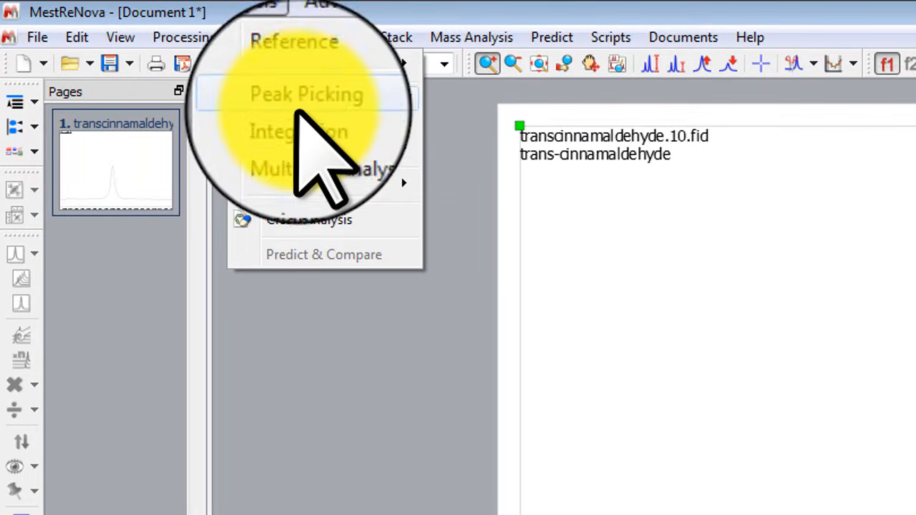
mouse_move(315, 72)
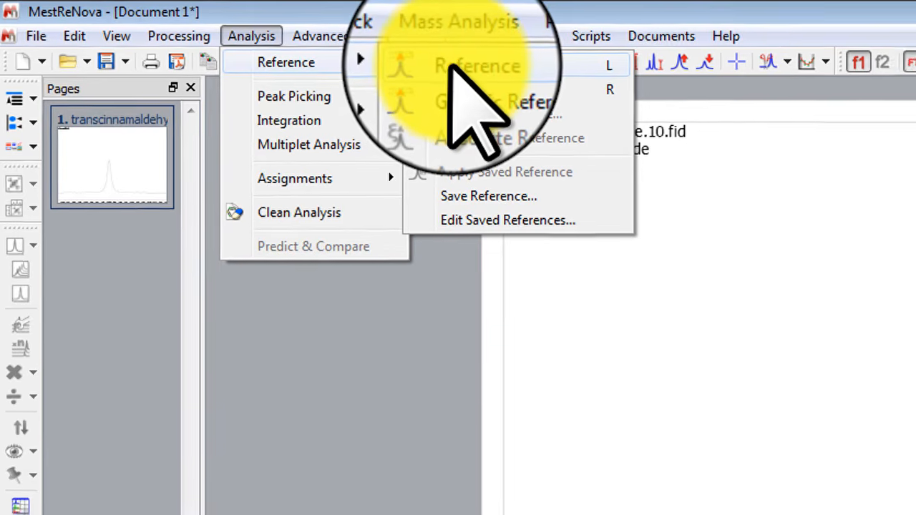
left_click(465, 69)
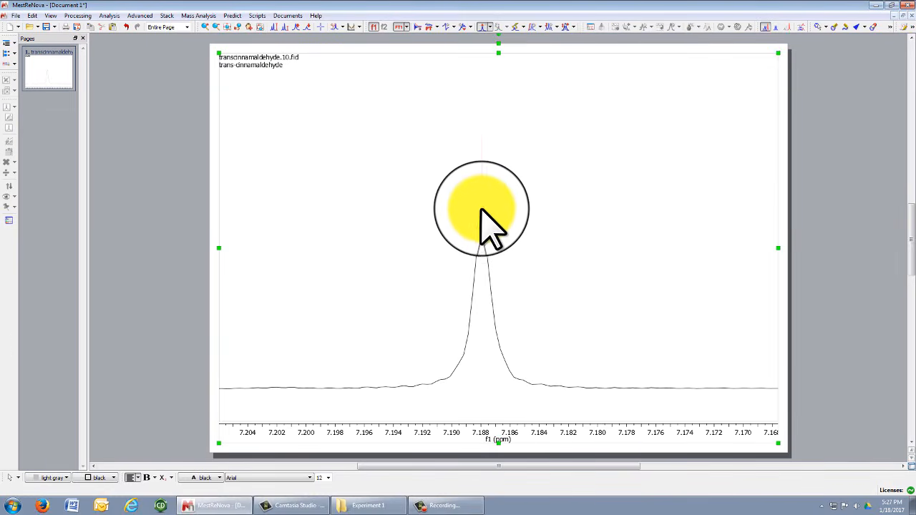
left_click(481, 231)
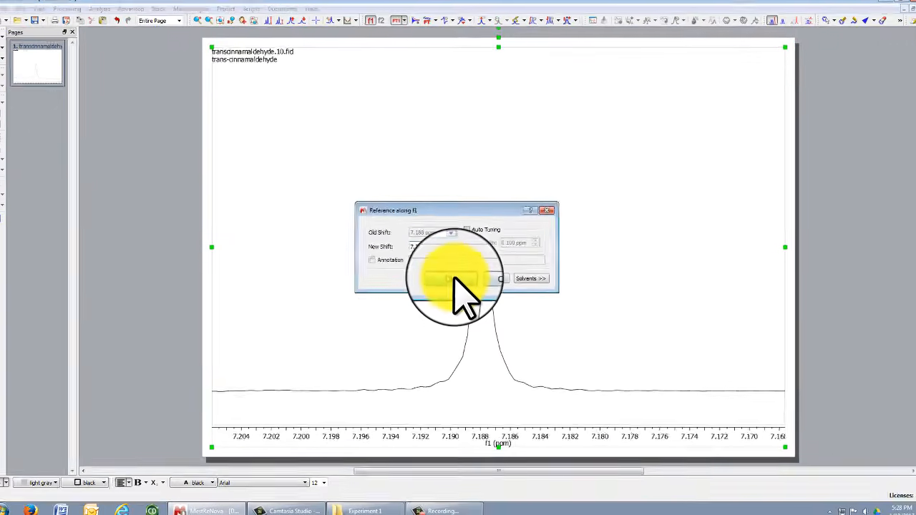
left_click(393, 275)
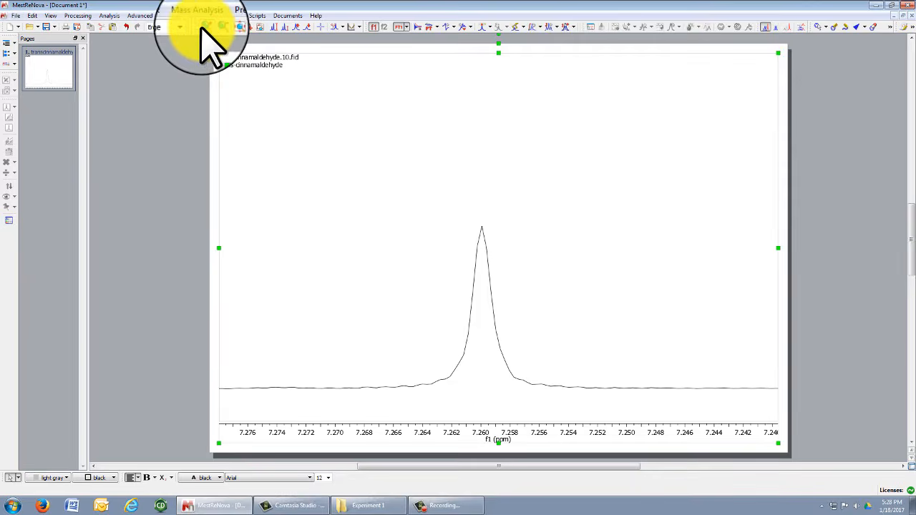
Return to the full spectrum, then zoom to 11.4–4.5 ppm and further to 10.4–6.0 ppm.
left_click(224, 27)
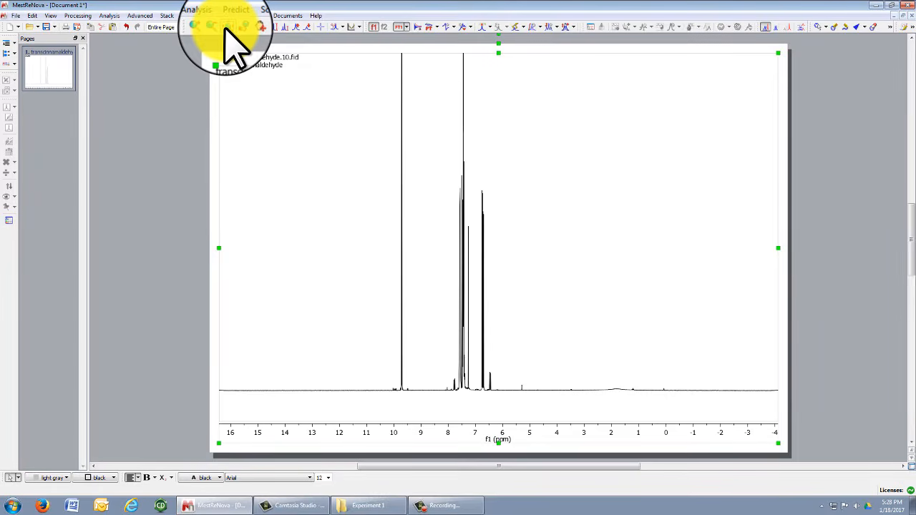
scroll(386, 215, "down", 3)
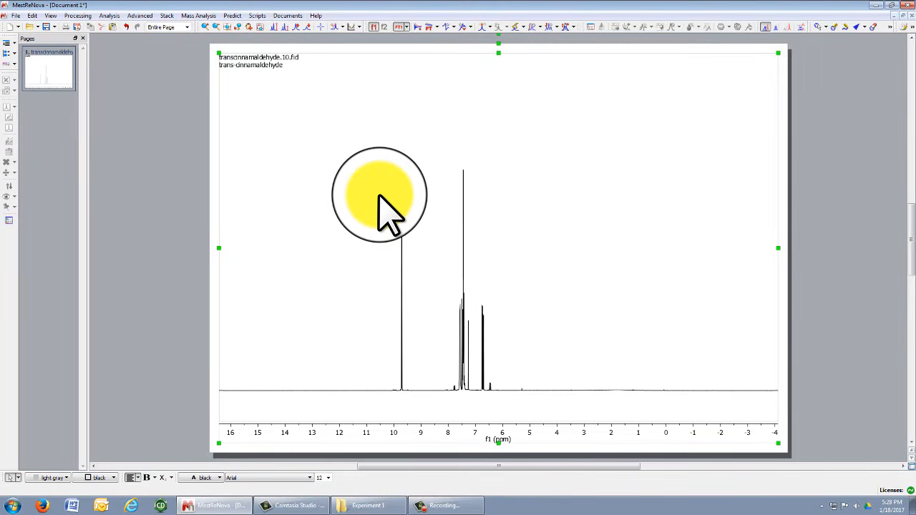
left_click(205, 26)
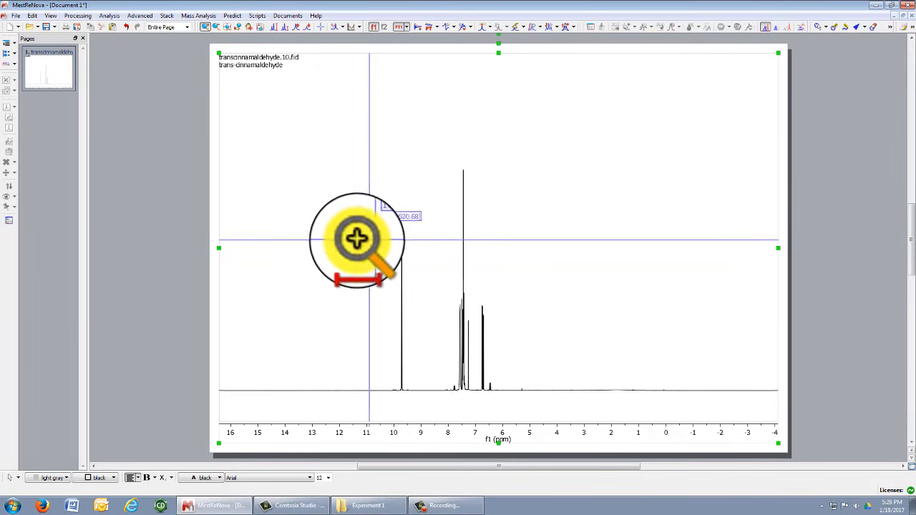
left_click_drag(354, 243, 542, 256)
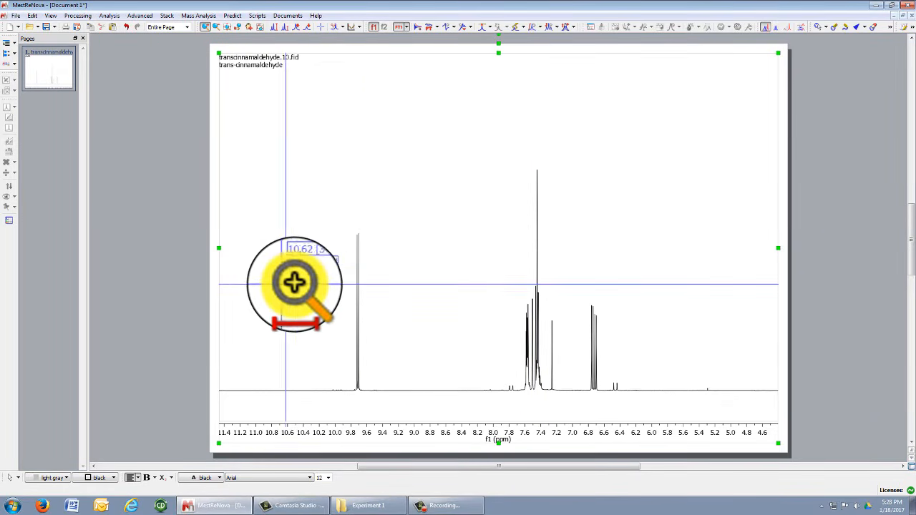
left_click_drag(305, 279, 639, 284)
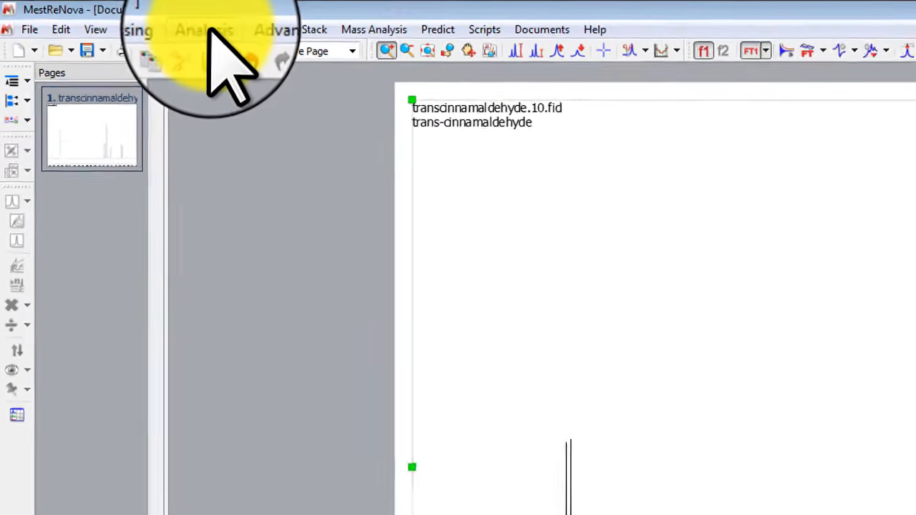
Run automatic peak picking as a trial, then undo it.
left_click(209, 31)
mouse_move(244, 77)
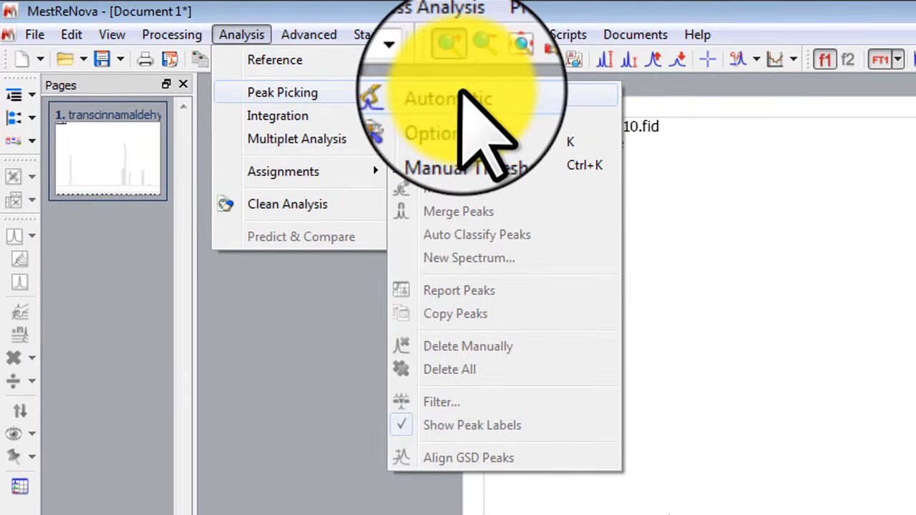
left_click(458, 93)
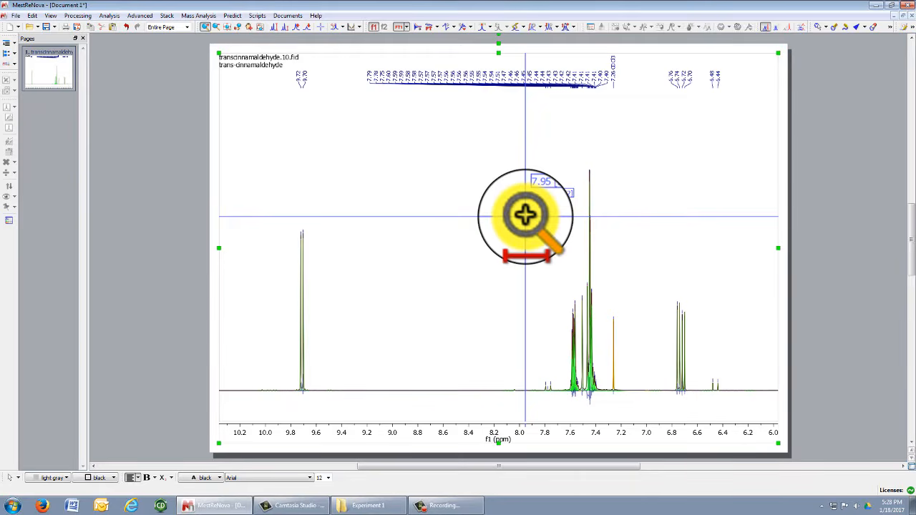
key("ctrl+z")
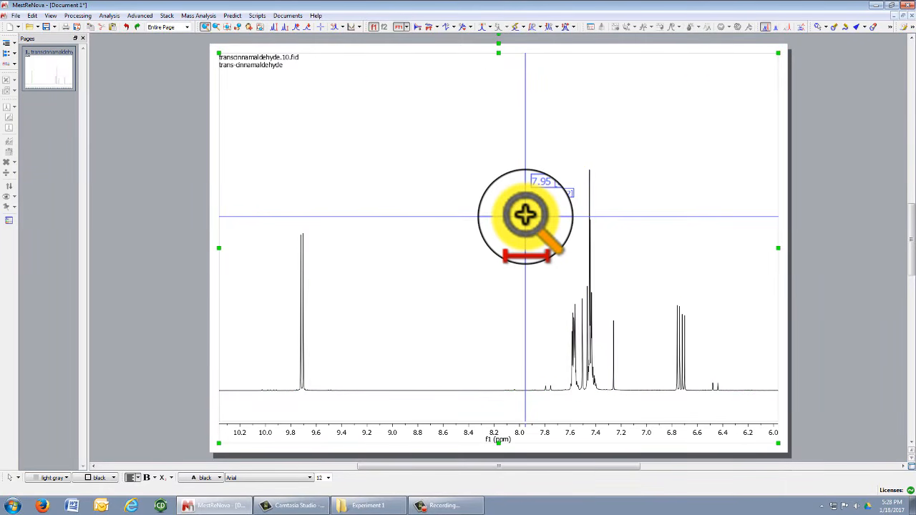
Manual-threshold pick the 9.70/9.72 ppm doublet and the peaks between 7.85 and 7.22 ppm.
left_click(89, 16)
mouse_move(108, 16)
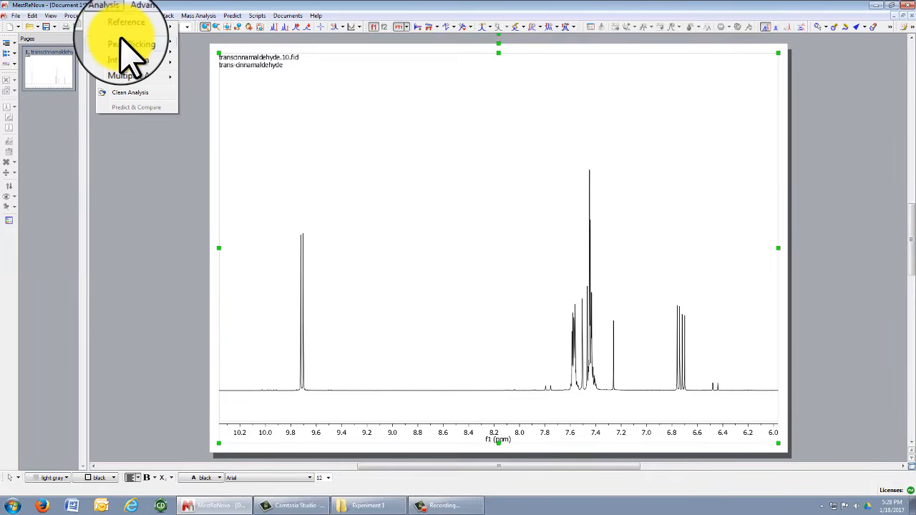
mouse_move(127, 46)
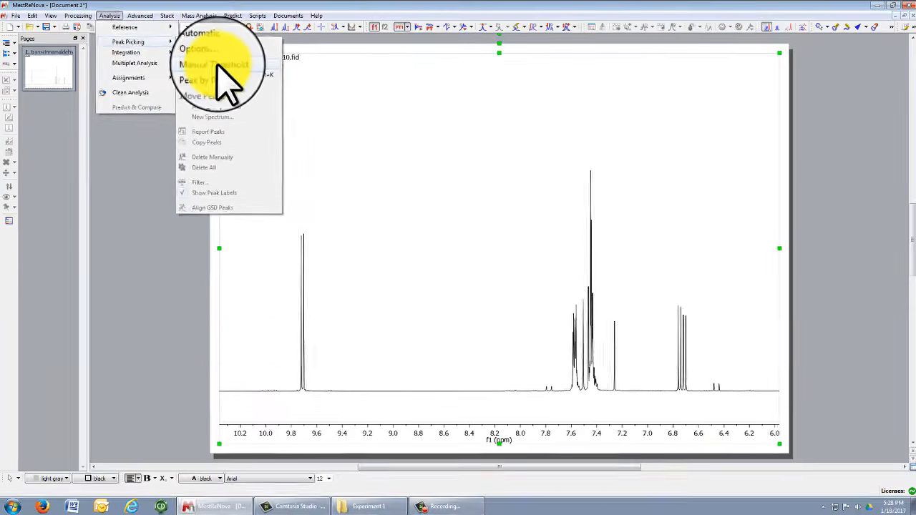
left_click(313, 93)
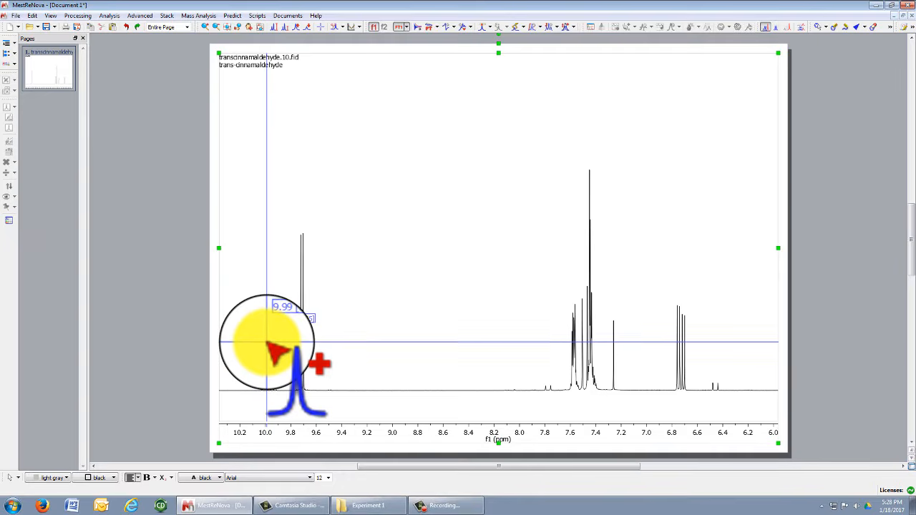
left_click_drag(265, 349, 362, 351)
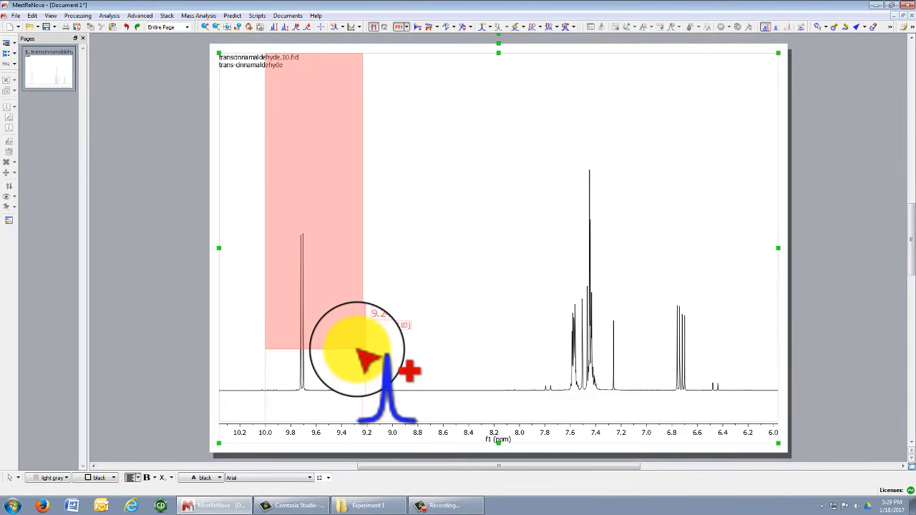
left_click_drag(363, 351, 329, 351)
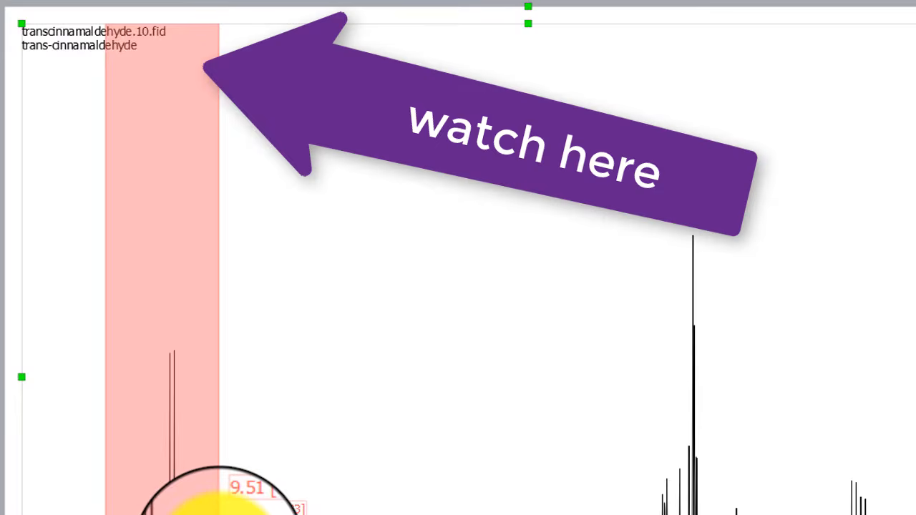
left_click_drag(219, 514, 219, 514)
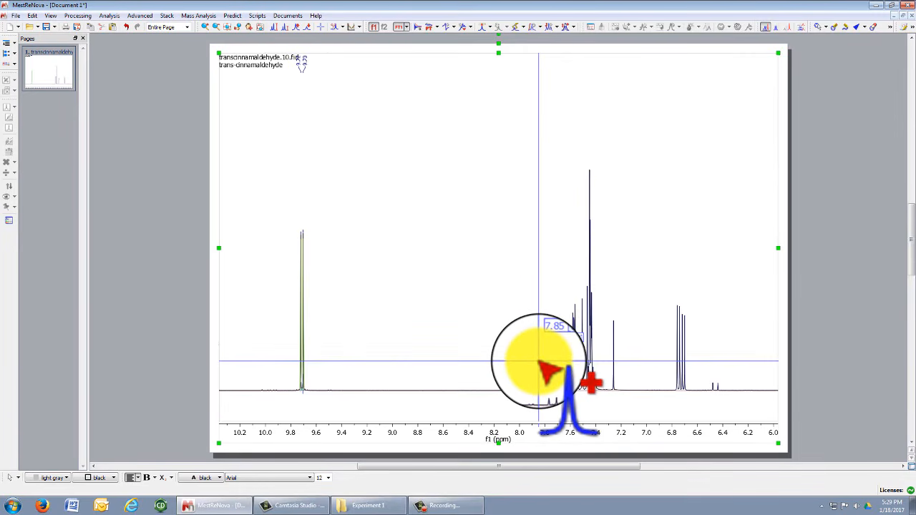
left_click_drag(539, 361, 694, 361)
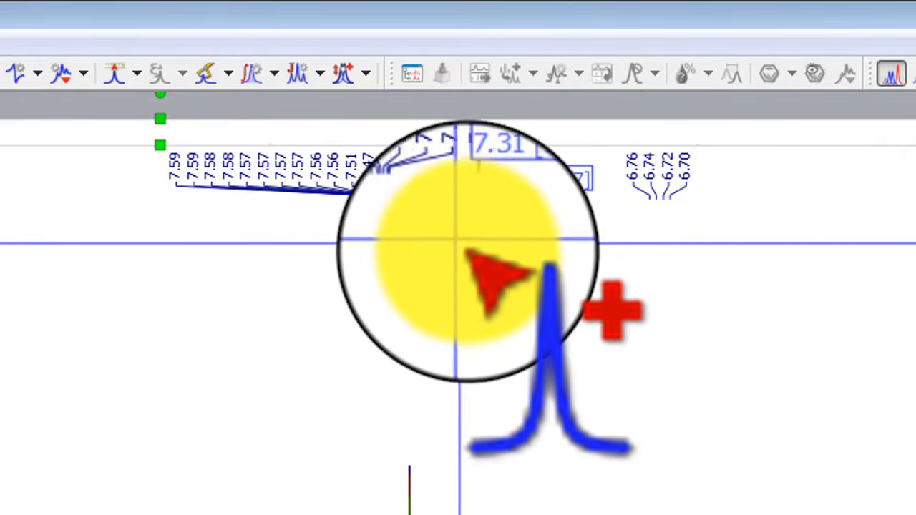
Set the peak labels in spectrum Properties to 4 decimal places and apply.
right_click(491, 296)
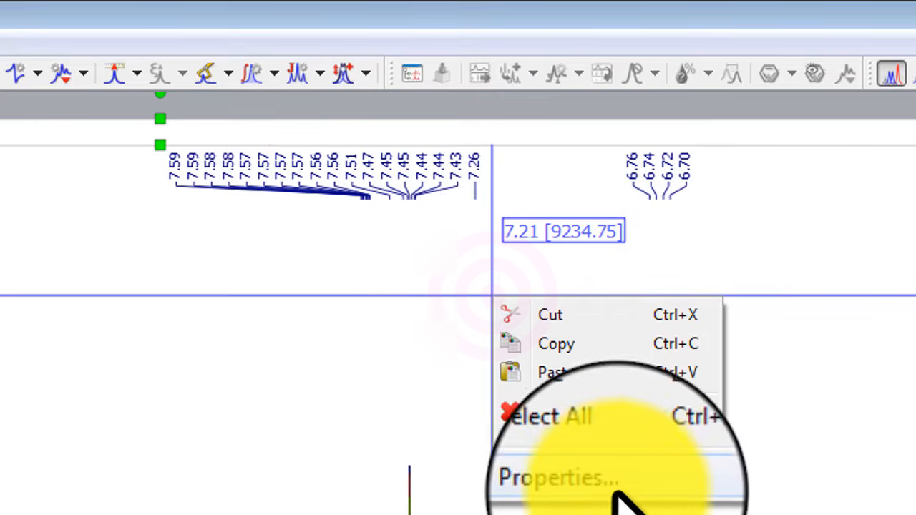
left_click(608, 493)
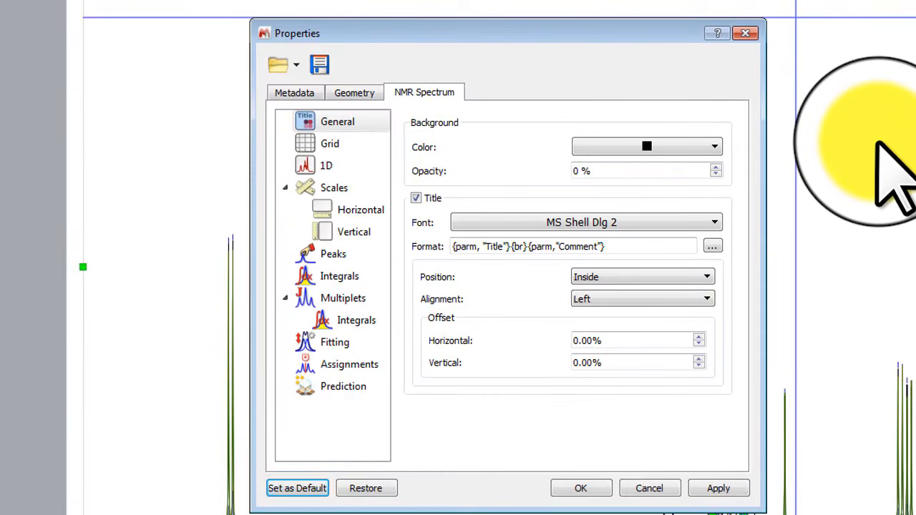
left_click(336, 254)
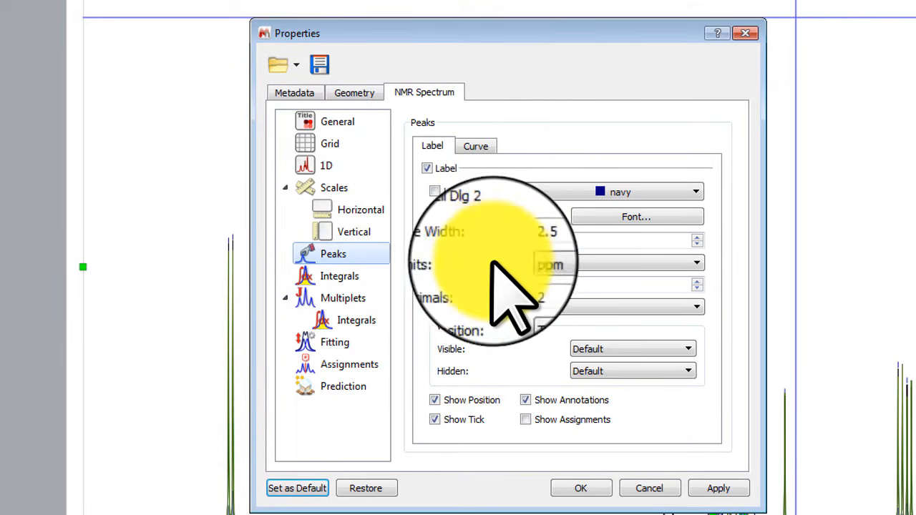
double_click(552, 285)
left_click(697, 283)
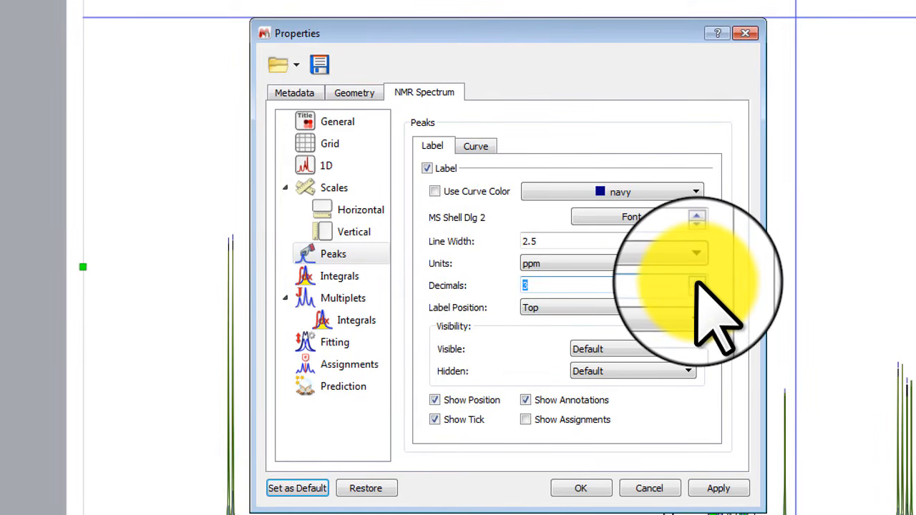
left_click(697, 284)
left_click(719, 487)
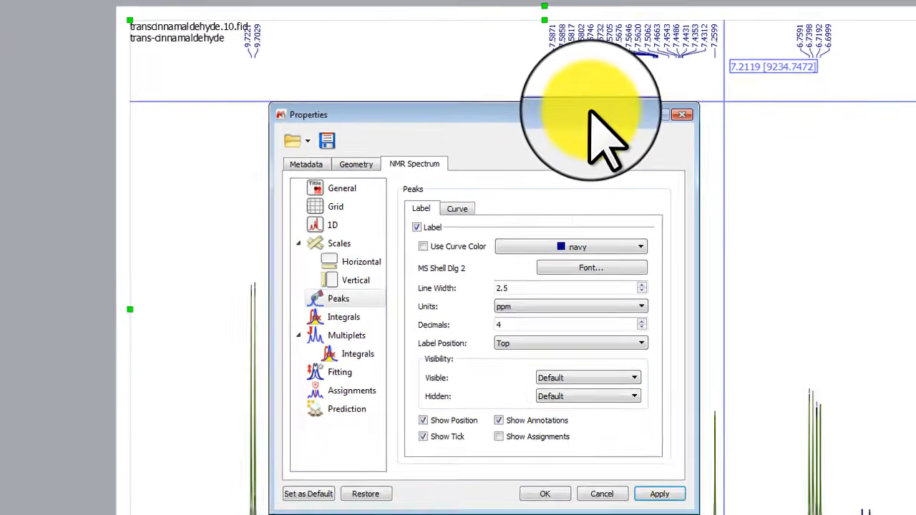
Hide the fitted peak, sum and residual curves and close Properties.
left_click_drag(572, 160, 234, 146)
left_click_drag(362, 73, 460, 50)
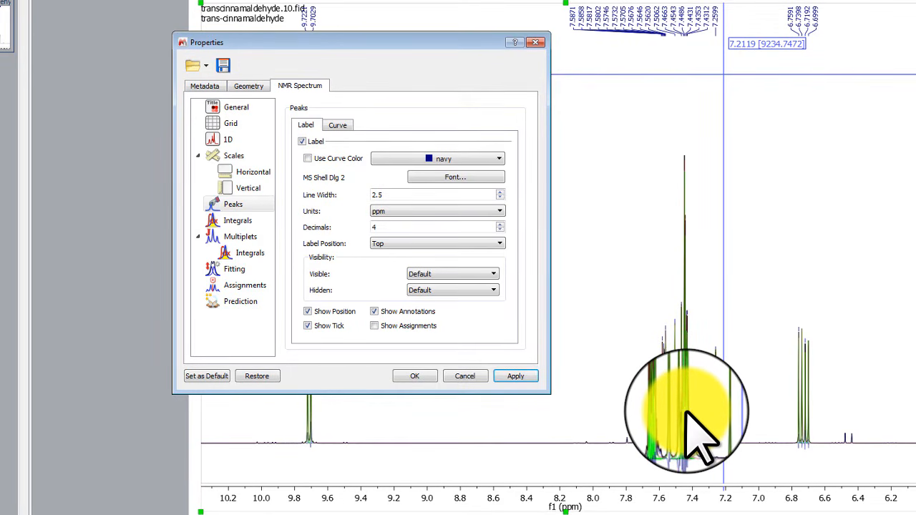
left_click(338, 126)
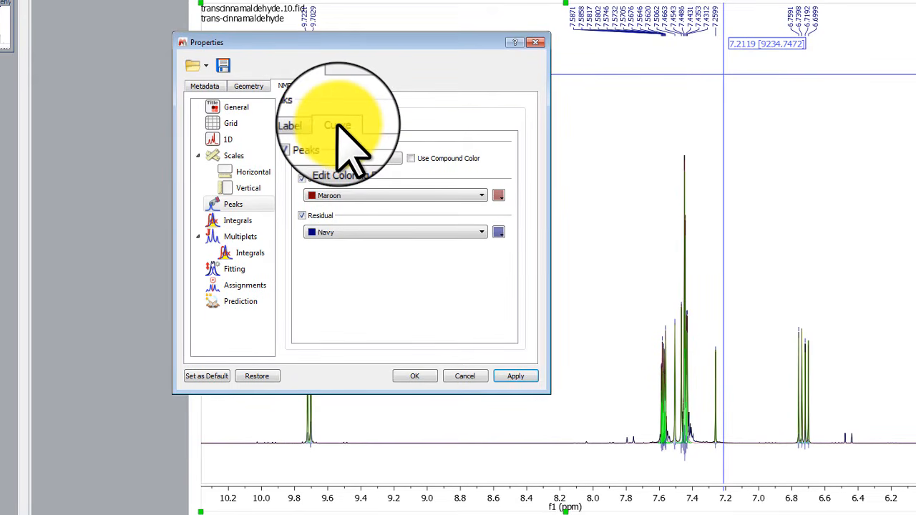
left_click(301, 141)
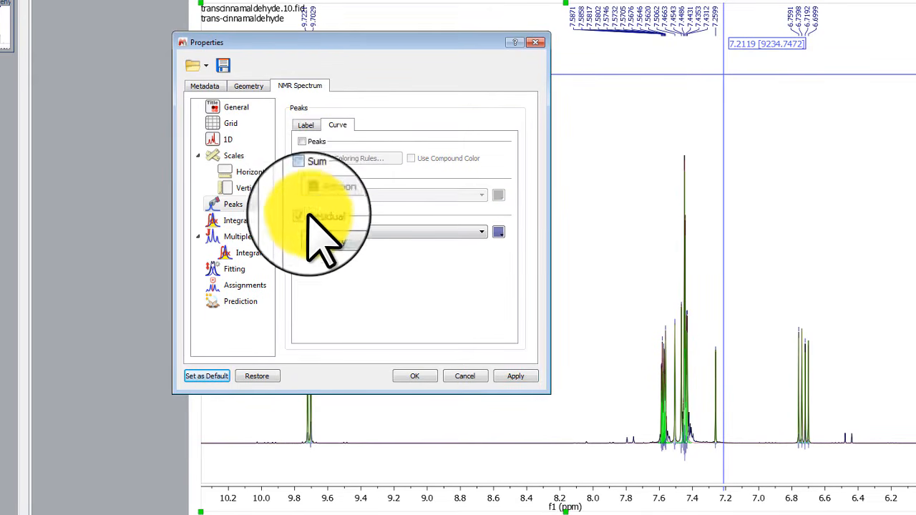
left_click(301, 216)
left_click(516, 376)
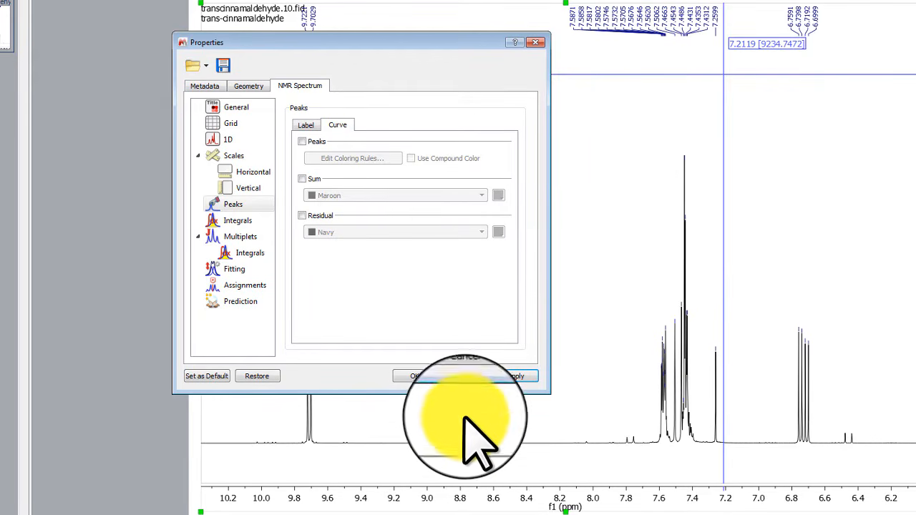
left_click(424, 380)
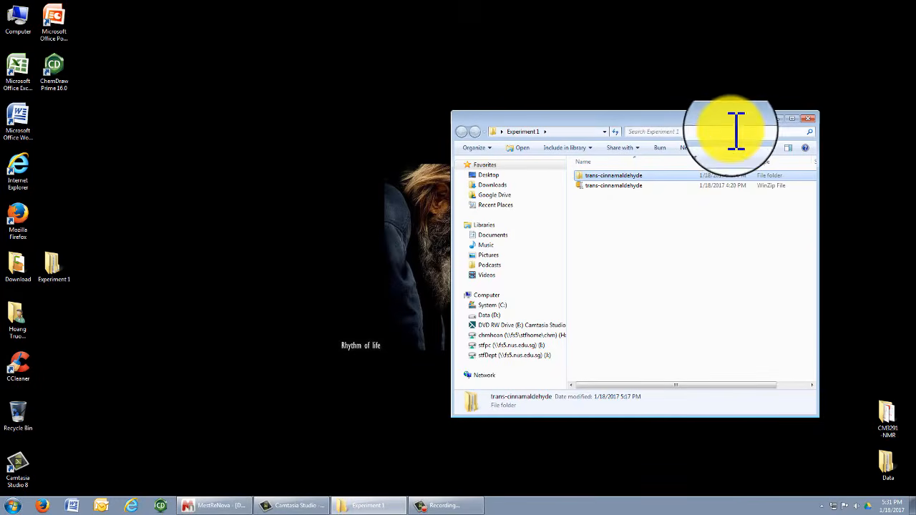
Open the tran-cinamaldehyde drawing from the CM3291 -NMR desktop folder.
left_click_drag(730, 118, 495, 122)
double_click(887, 418)
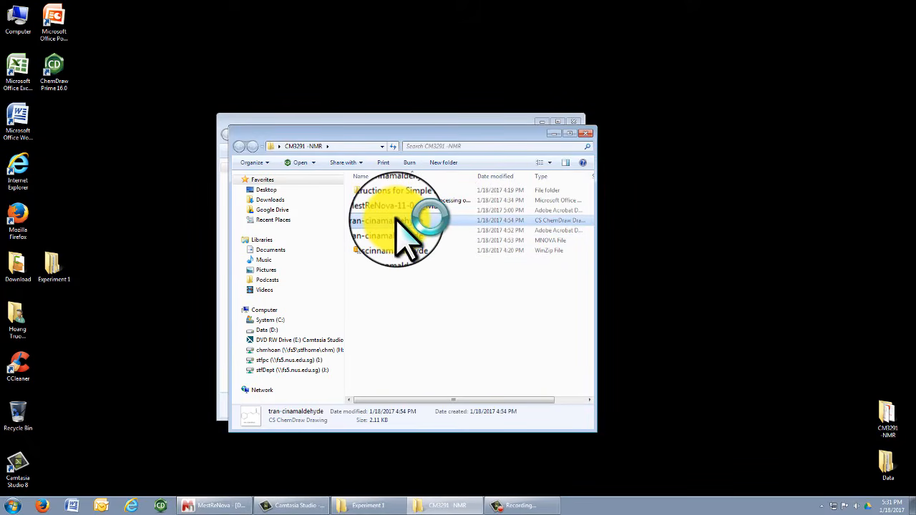
double_click(405, 221)
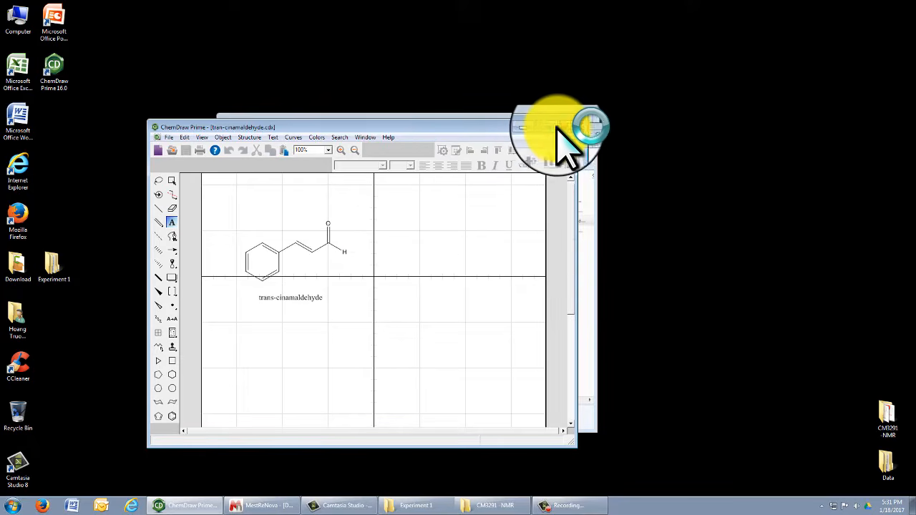
Copy the trans-cinnamaldehyde structure and name from ChemDraw and paste it onto the MestReNova page's upper left.
left_click(557, 129)
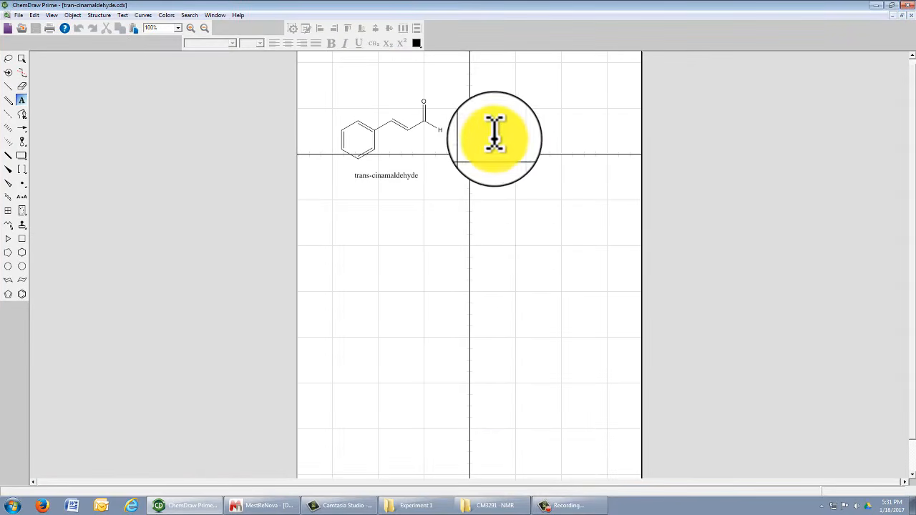
left_click(8, 58)
mouse_move(466, 92)
left_mouse_down()
mouse_move(296, 117)
mouse_move(482, 126)
mouse_move(469, 123)
left_mouse_up()
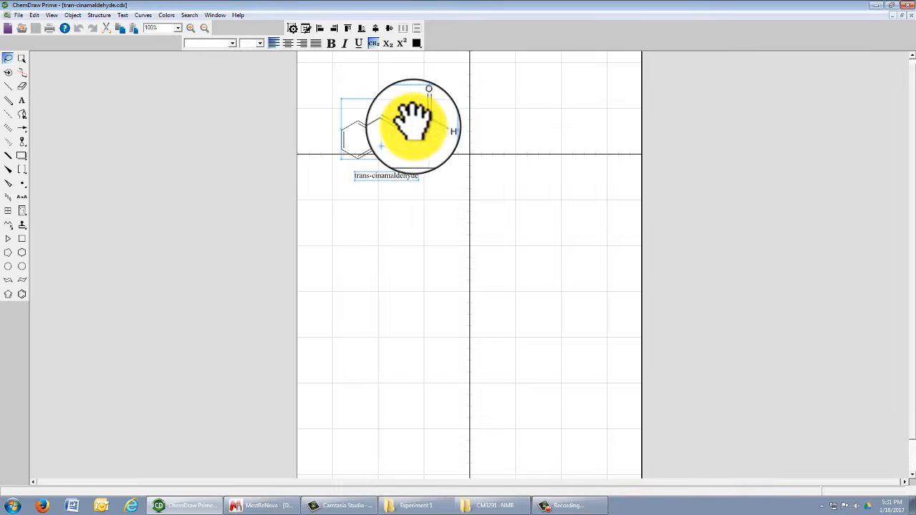
right_click(413, 127)
left_click(434, 143)
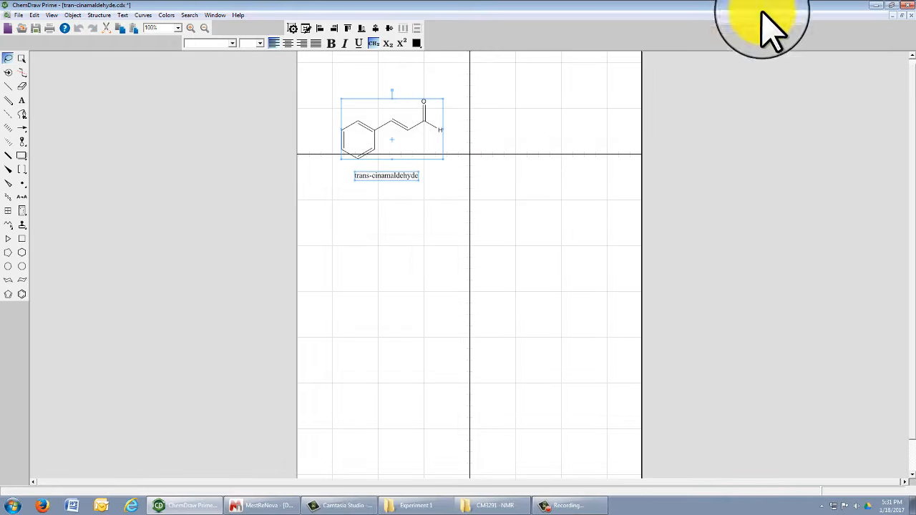
left_click(245, 503)
right_click(278, 131)
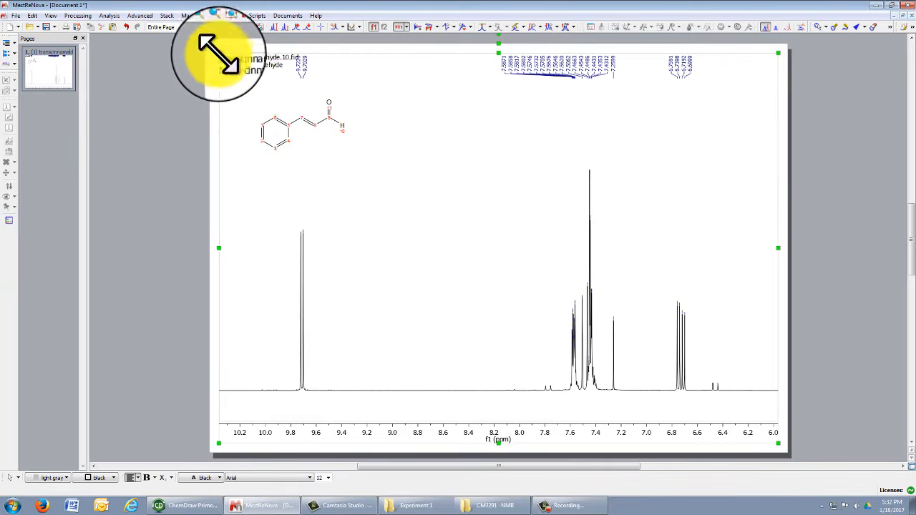
Assign the structure's aldehyde H atom to the 9.70 ppm peak.
left_click(342, 130)
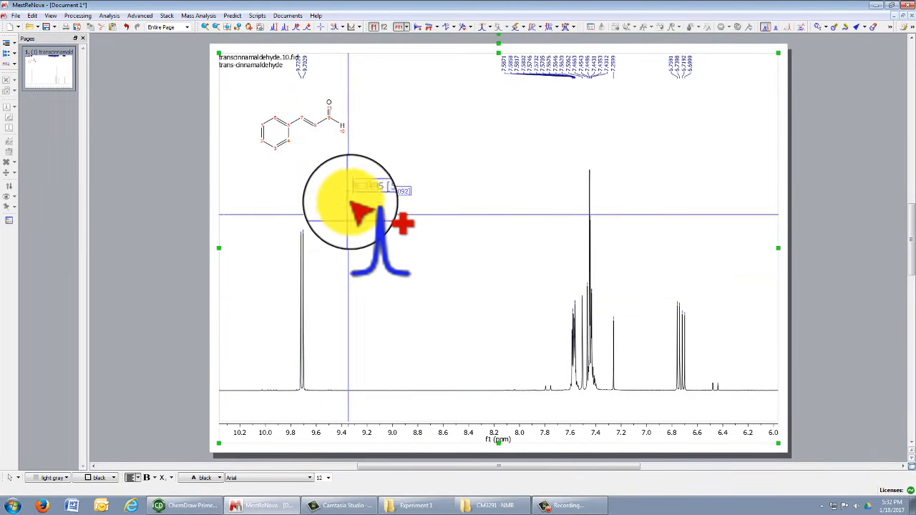
left_click_drag(344, 136, 304, 297)
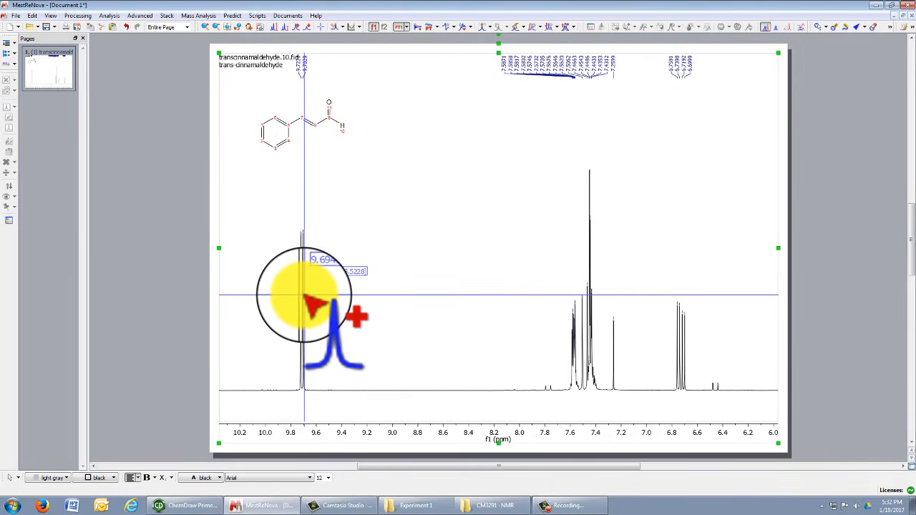
left_click_drag(304, 297, 315, 298)
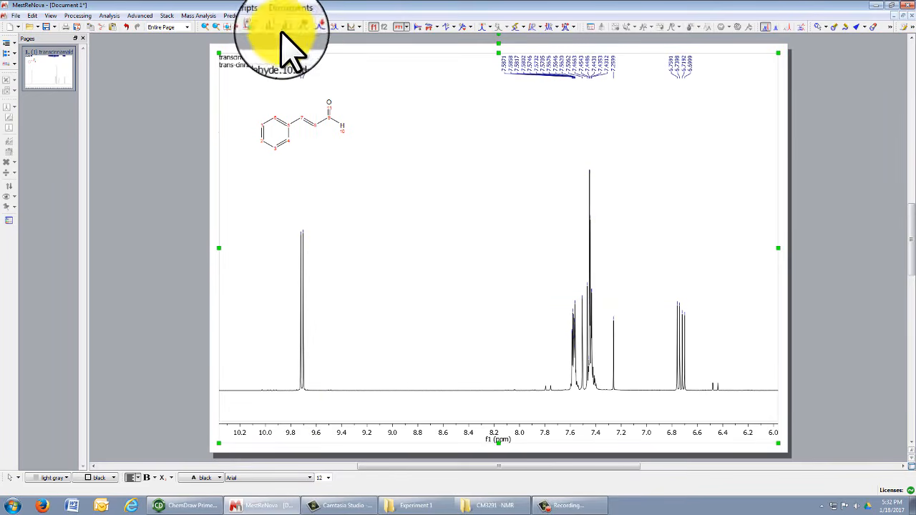
Return to the full spectrum and zoom into roughly 11 to 8 ppm.
left_click(226, 29)
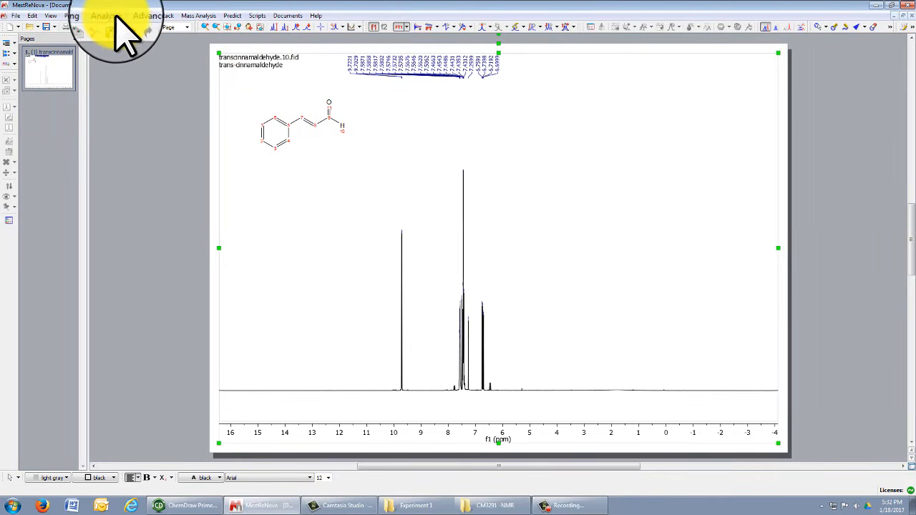
left_click(205, 27)
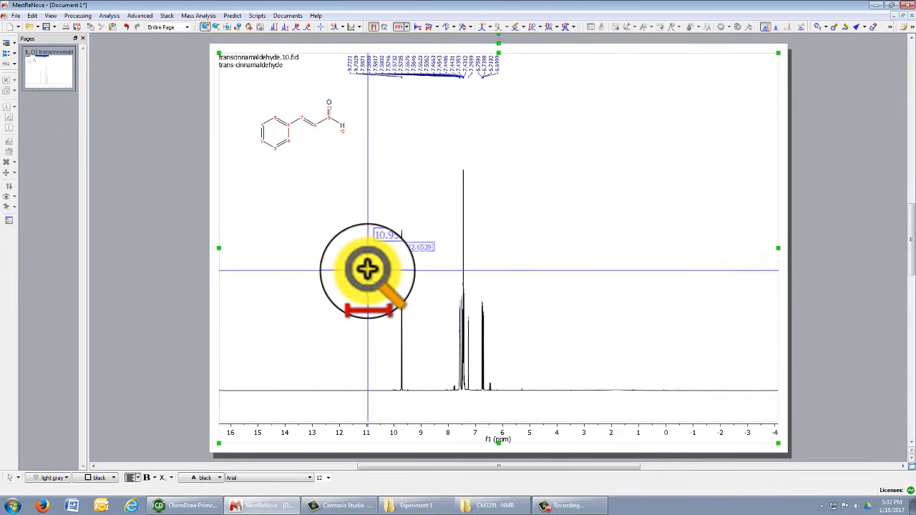
left_click_drag(365, 265, 450, 277)
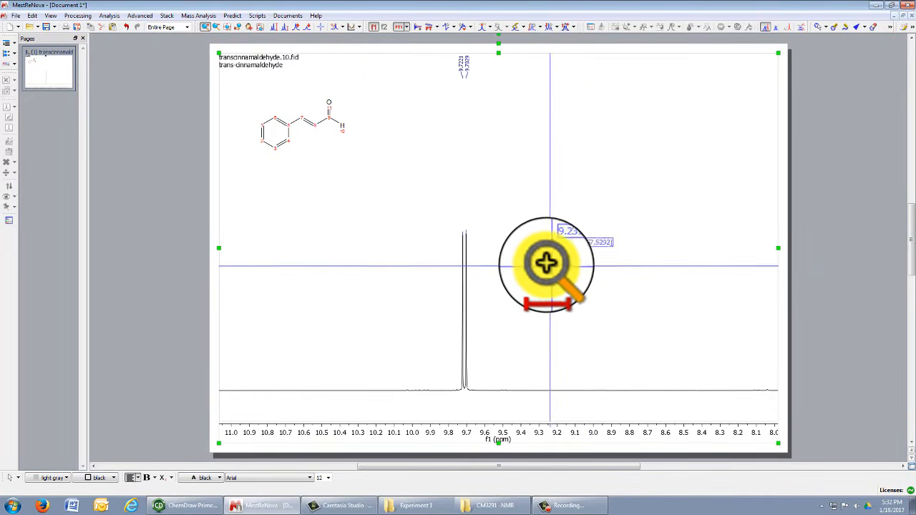
Choose manual integration from Analysis > Integration.
left_click(108, 15)
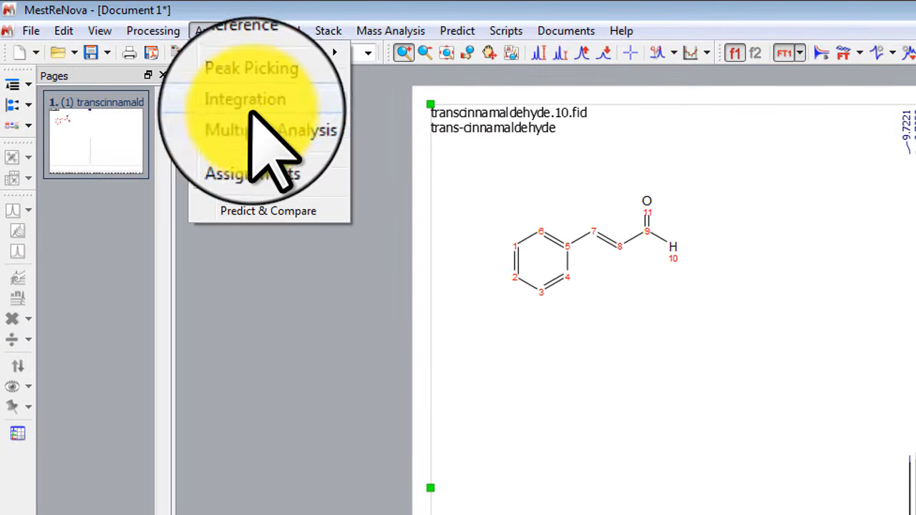
mouse_move(286, 100)
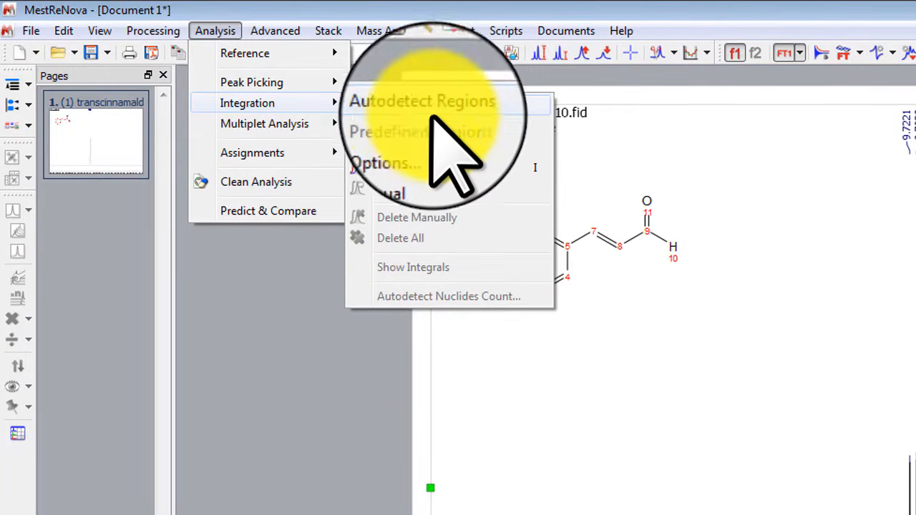
left_click(411, 168)
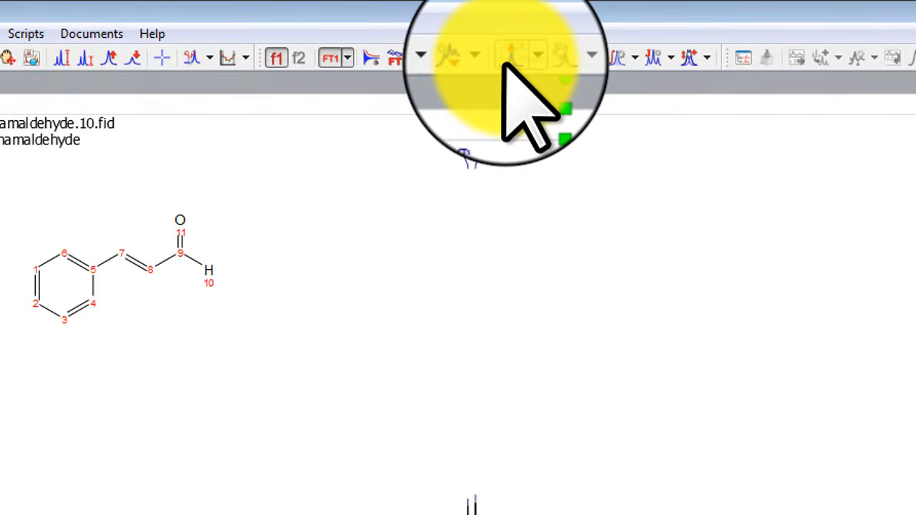
left_click(633, 57)
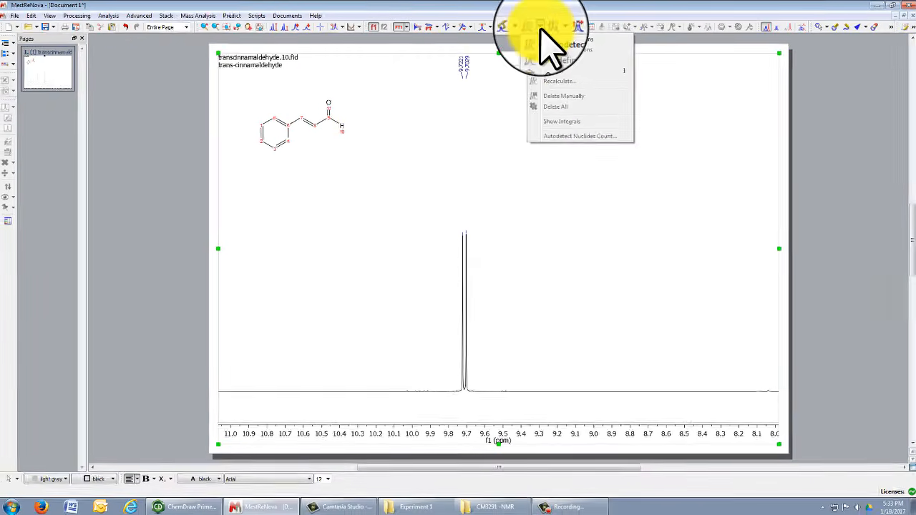
Zoom to 9.85–9.53 ppm around the aldehyde doublet and reselect manual integration.
left_click(205, 26)
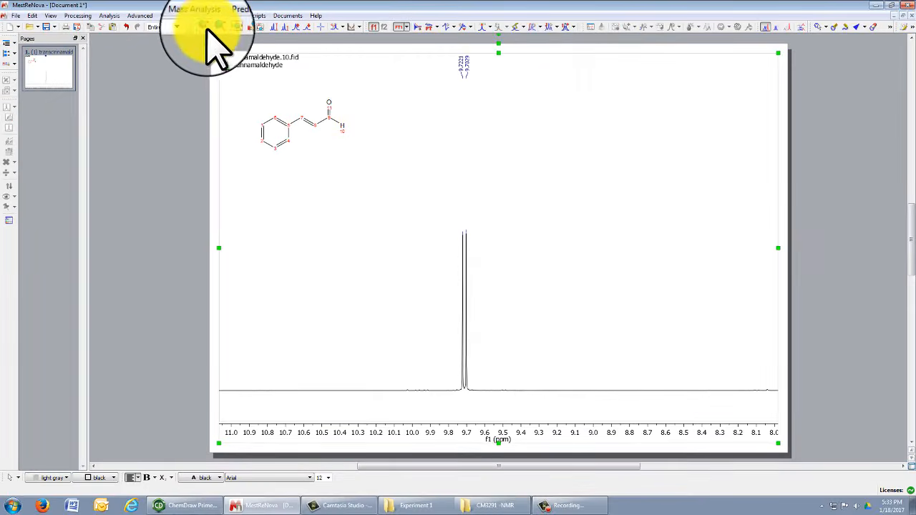
left_click_drag(418, 340, 581, 333)
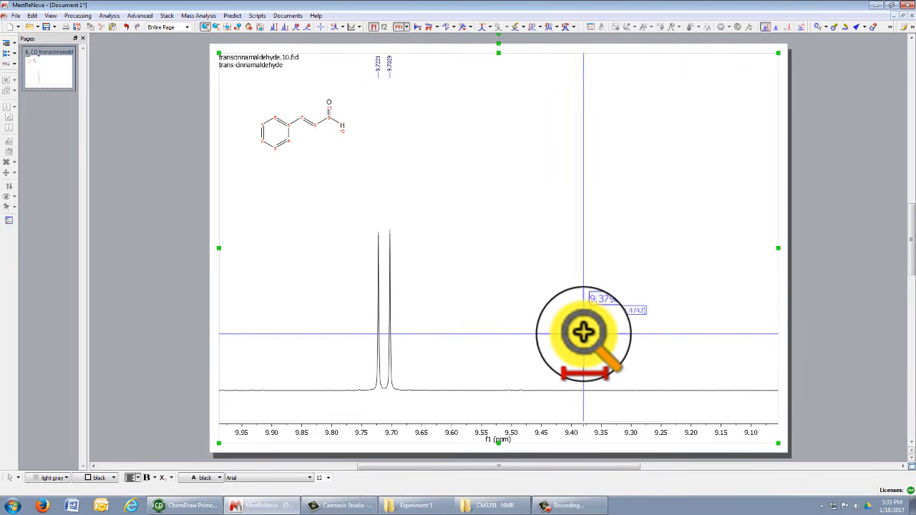
left_click_drag(302, 300, 497, 291)
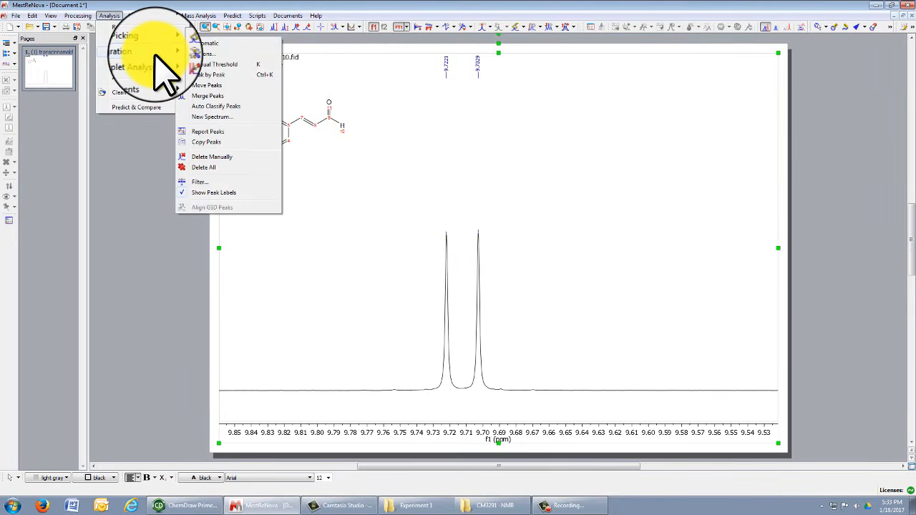
mouse_move(153, 60)
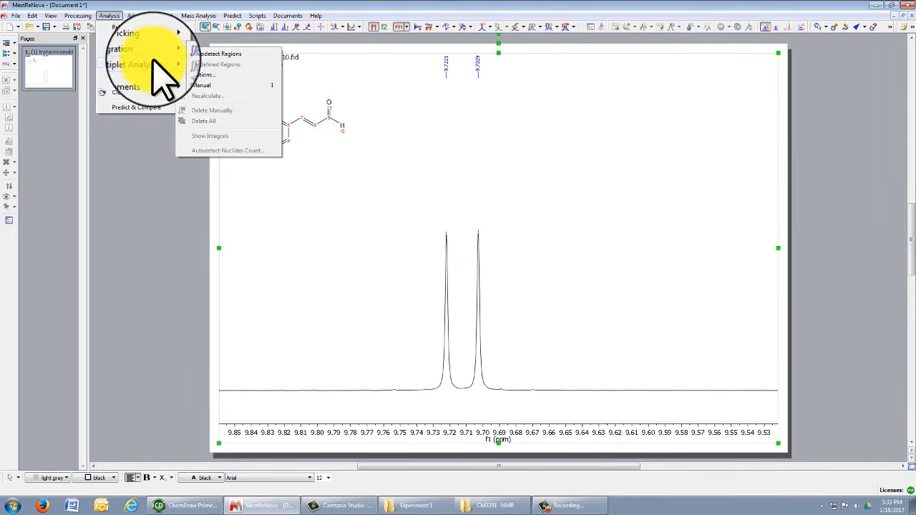
left_click(204, 85)
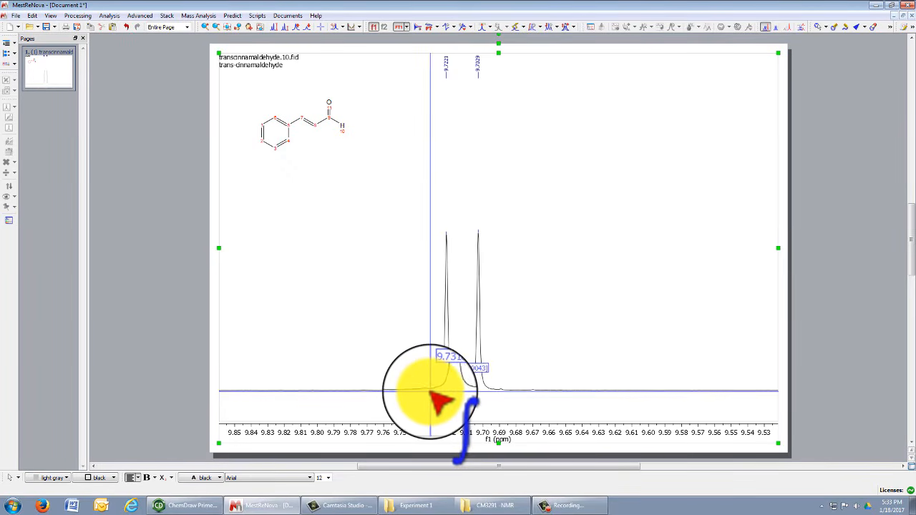
Integrate the 9.7 ppm doublet, normalise it to 1, and show the full 16 to -4 ppm spectrum.
left_click_drag(425, 390, 499, 394)
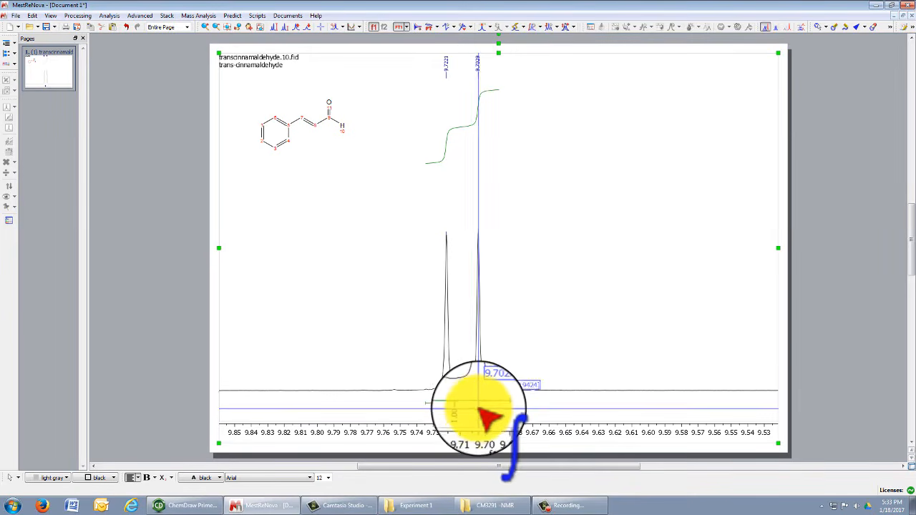
left_click(480, 406)
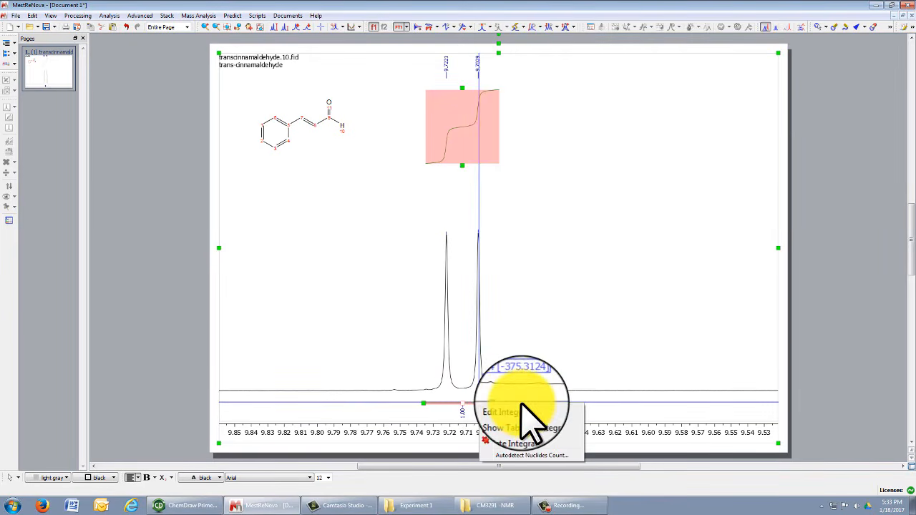
left_click(523, 411)
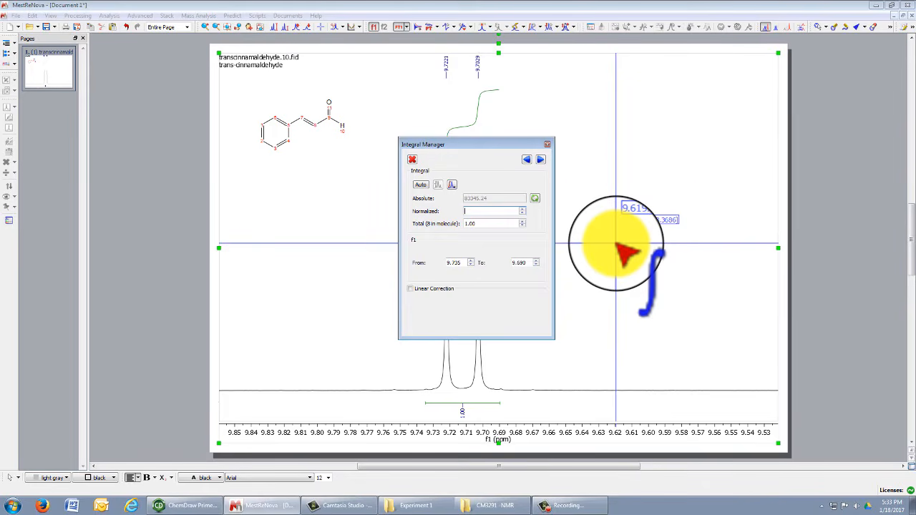
type("2")
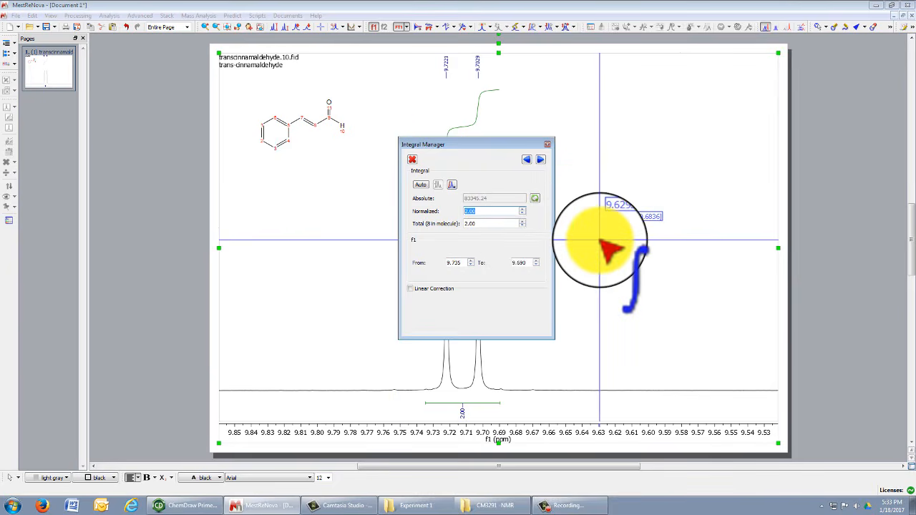
type("1")
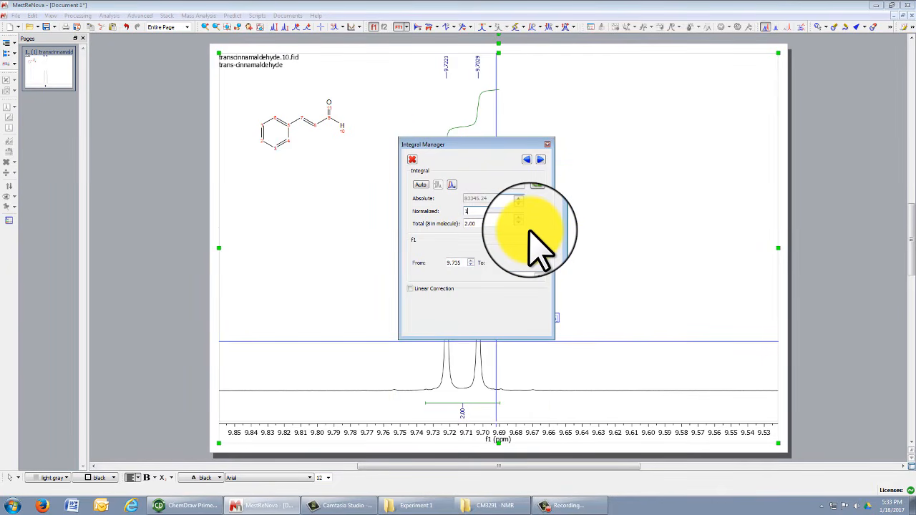
left_click(547, 145)
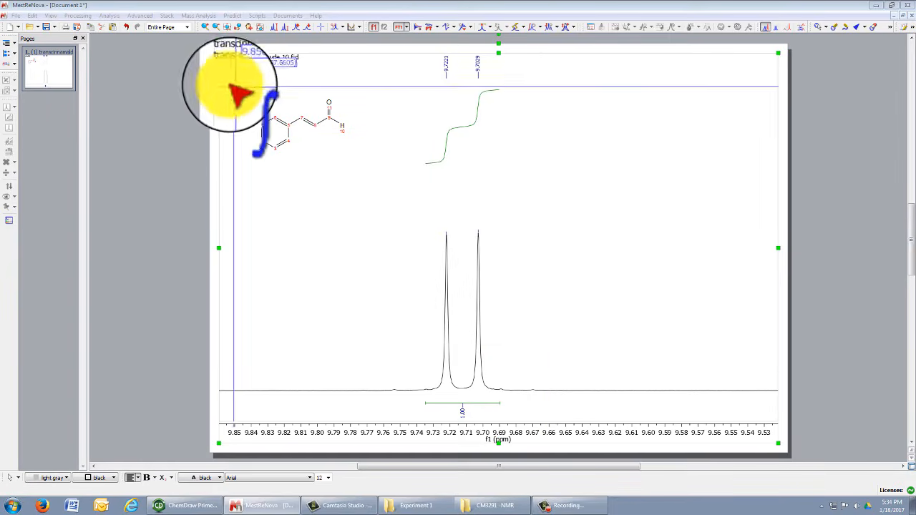
left_click(226, 29)
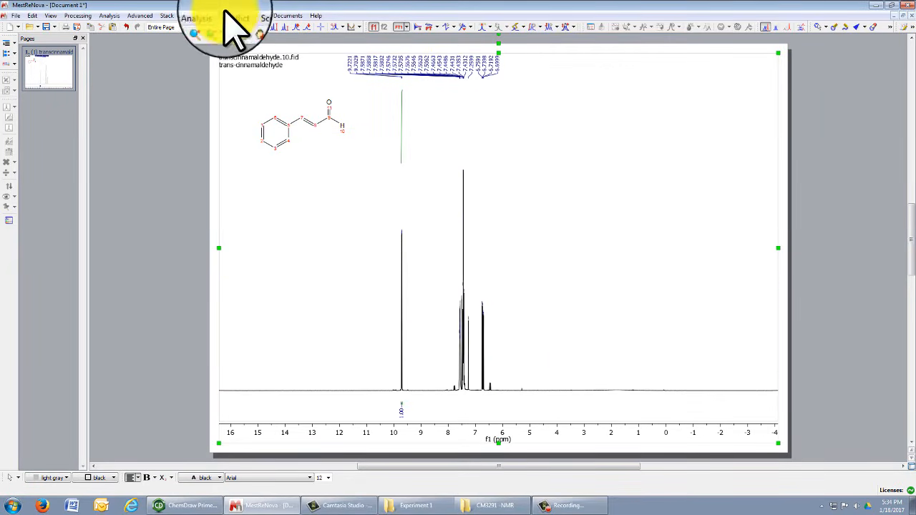
Zoom in stepwise to the aromatic region, about 7.66 to 7.31 ppm.
left_click(205, 26)
left_click_drag(442, 276, 527, 280)
left_click_drag(272, 317, 544, 303)
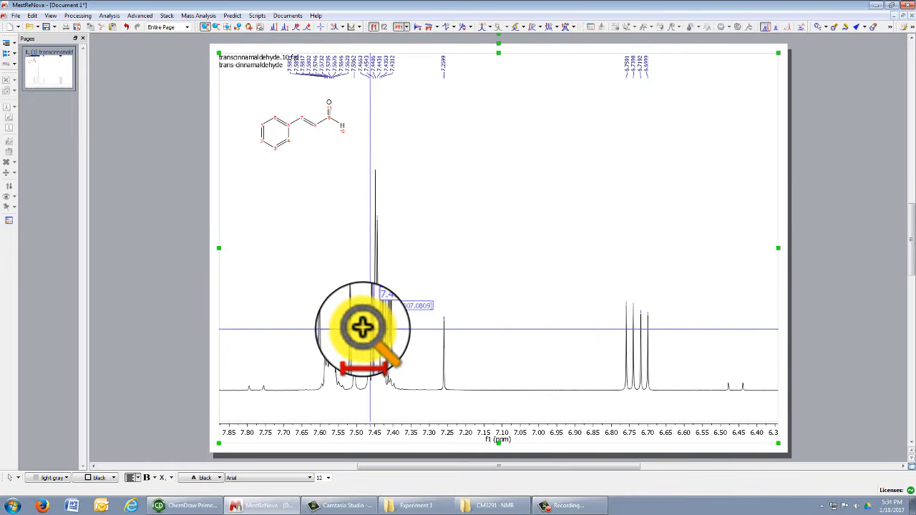
left_click_drag(282, 322, 666, 308)
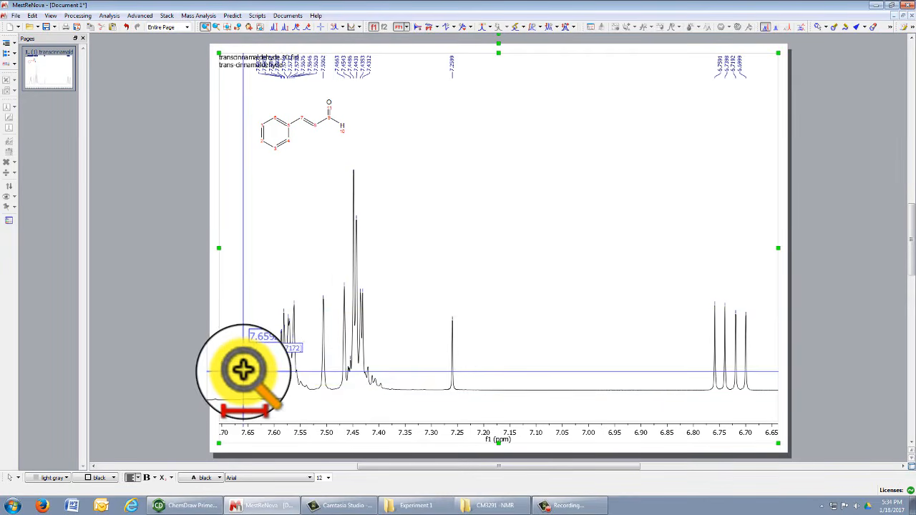
left_click_drag(243, 369, 425, 362)
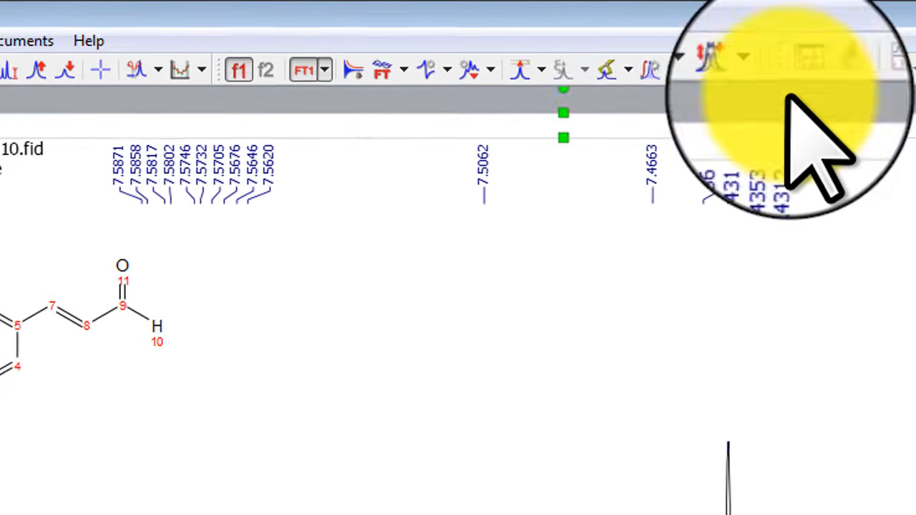
Manually integrate the three aromatic multiplets, giving integrals of 2.00, 1.09 and 2.83.
left_click(667, 69)
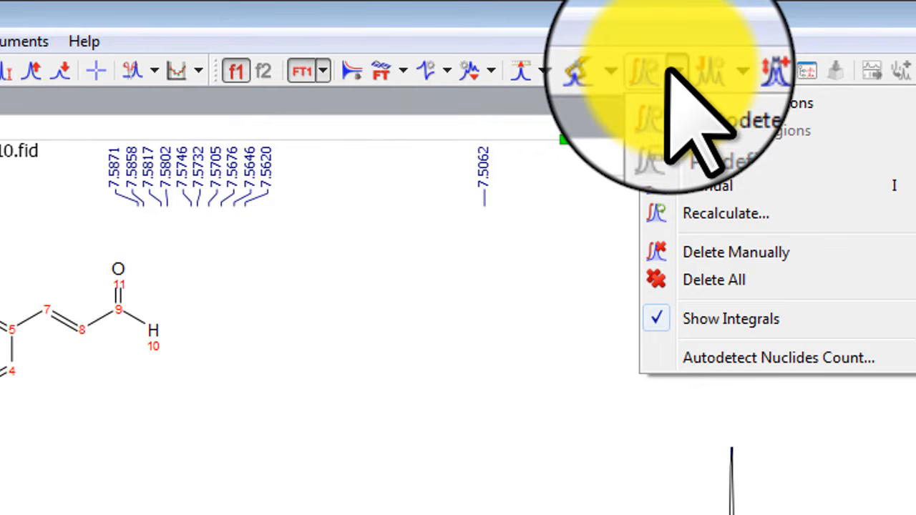
left_click(707, 186)
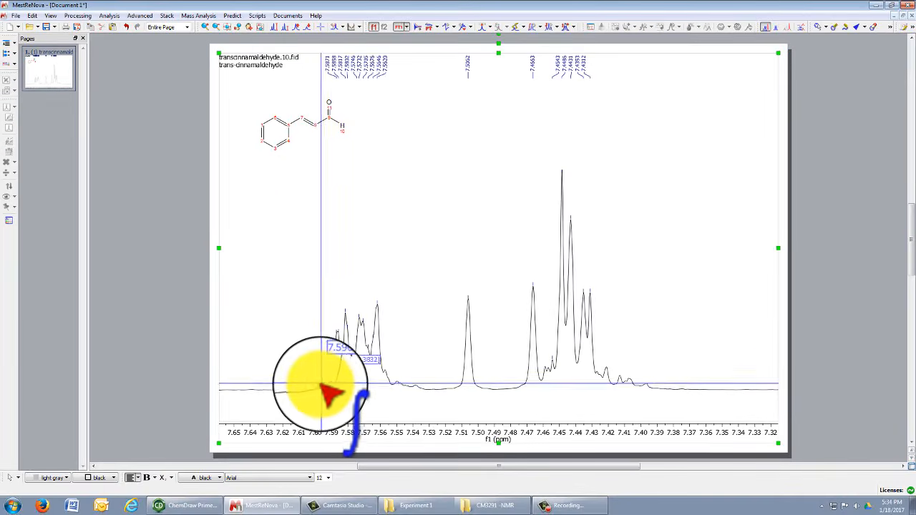
left_click_drag(312, 386, 394, 402)
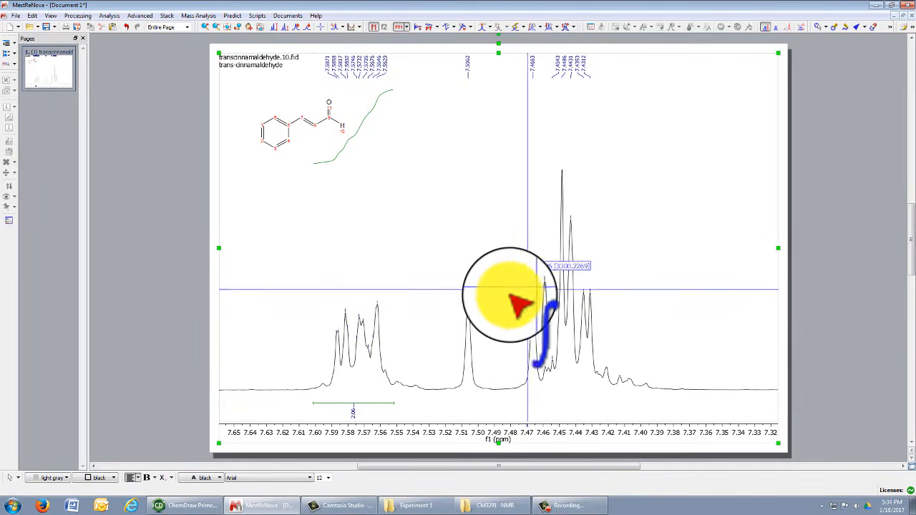
left_click_drag(446, 390, 540, 405)
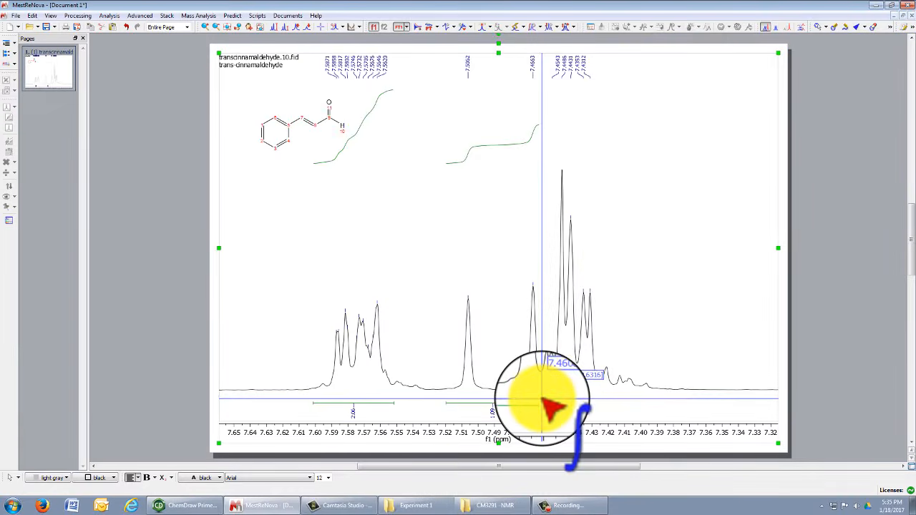
left_click_drag(542, 403, 610, 405)
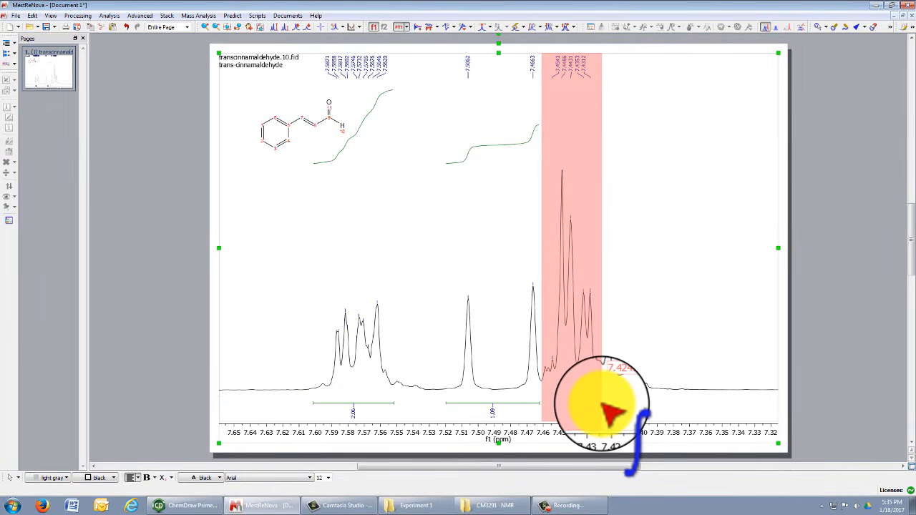
left_click_drag(606, 409, 604, 405)
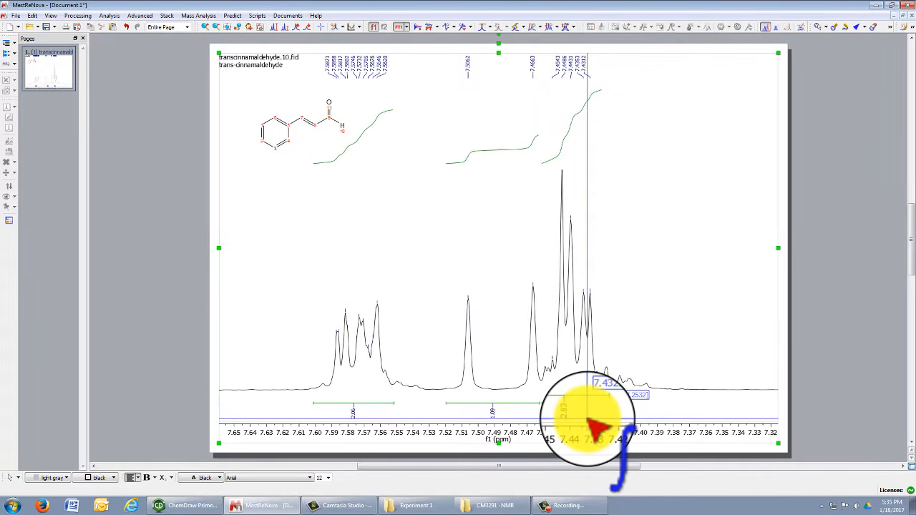
Zoom onto the four peaks near 6.7 ppm, integrate them manually, then return to full view.
left_click(223, 28)
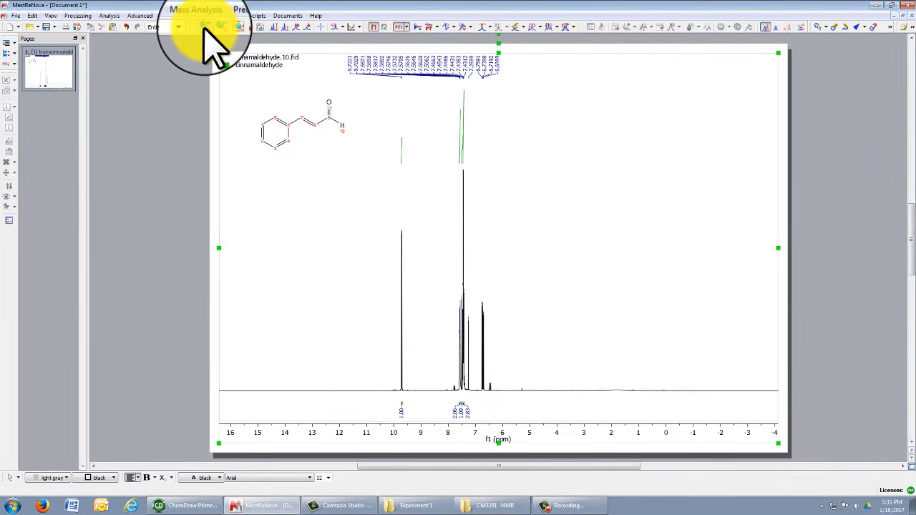
left_click_drag(471, 266, 510, 276)
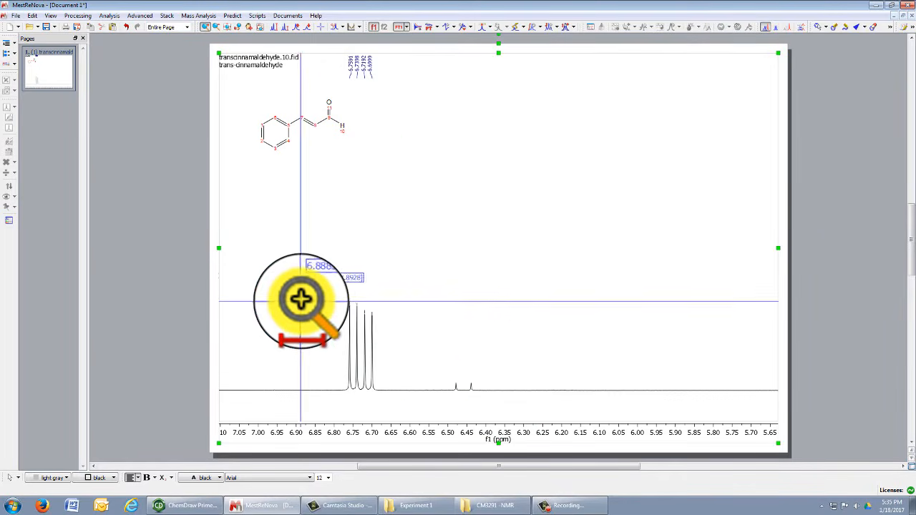
left_click_drag(300, 300, 441, 300)
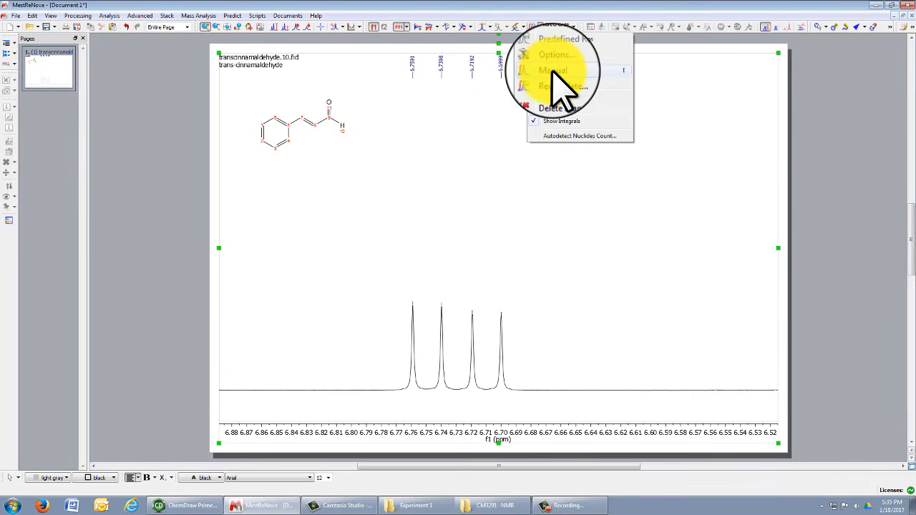
left_click(554, 71)
left_click_drag(386, 390, 540, 394)
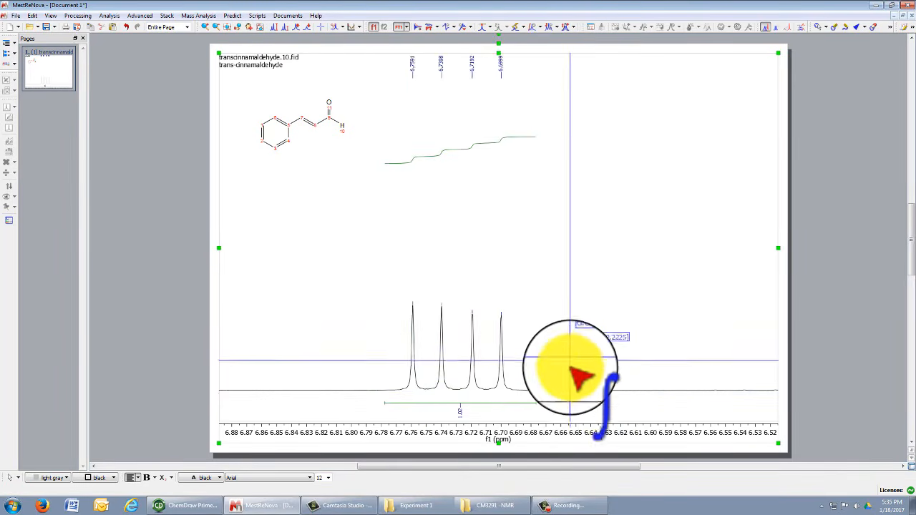
left_click(227, 28)
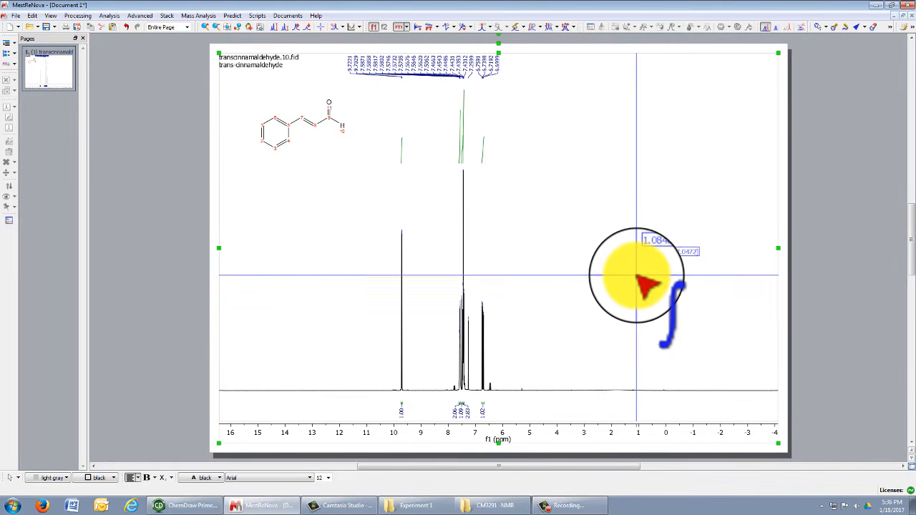
Set the spectrum's horizontal range to 10.0 to −0.5 ppm and rescale the peak heights.
scroll(635, 281, "down", 3)
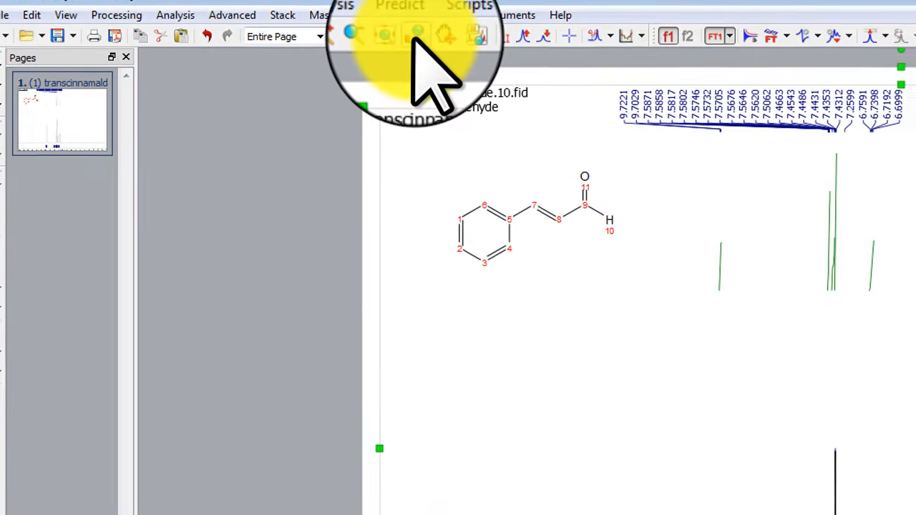
left_click(415, 37)
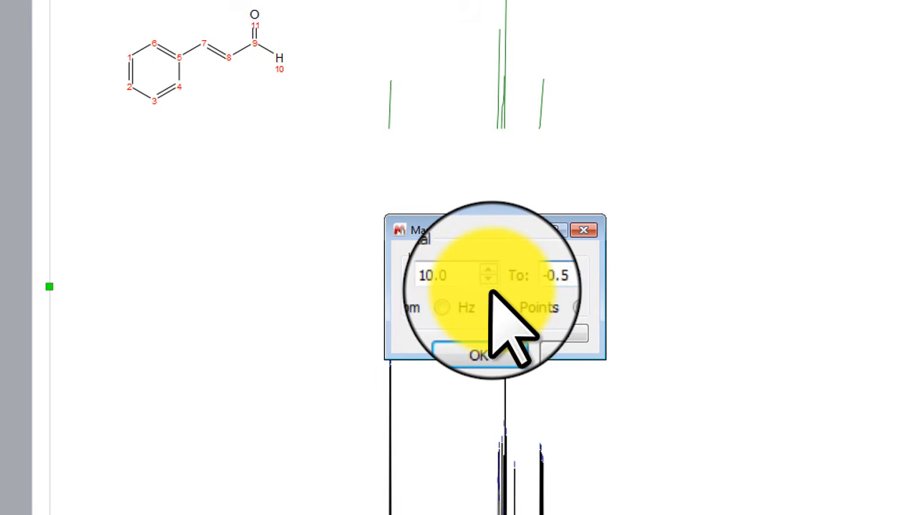
left_click(479, 345)
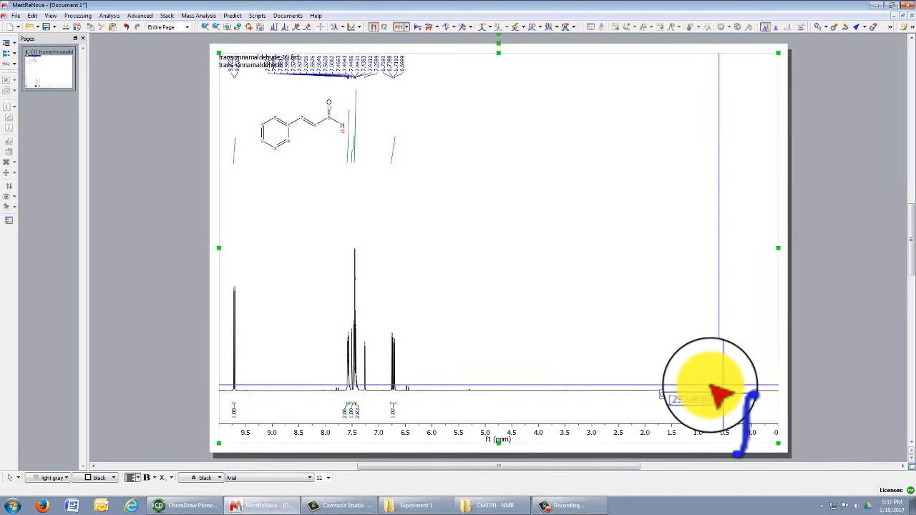
scroll(631, 379, "up", 1)
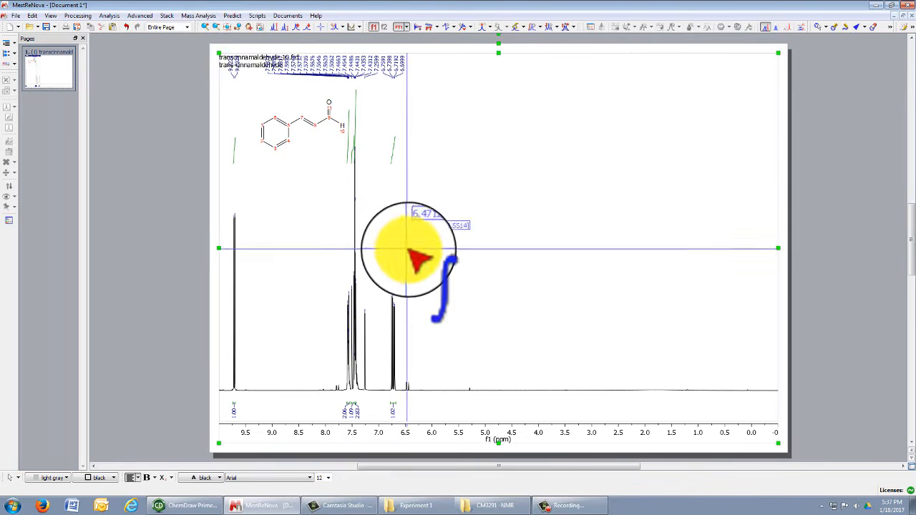
Create a zoomed inset of the four peaks near 6.7 ppm and move it upper right.
left_click(261, 28)
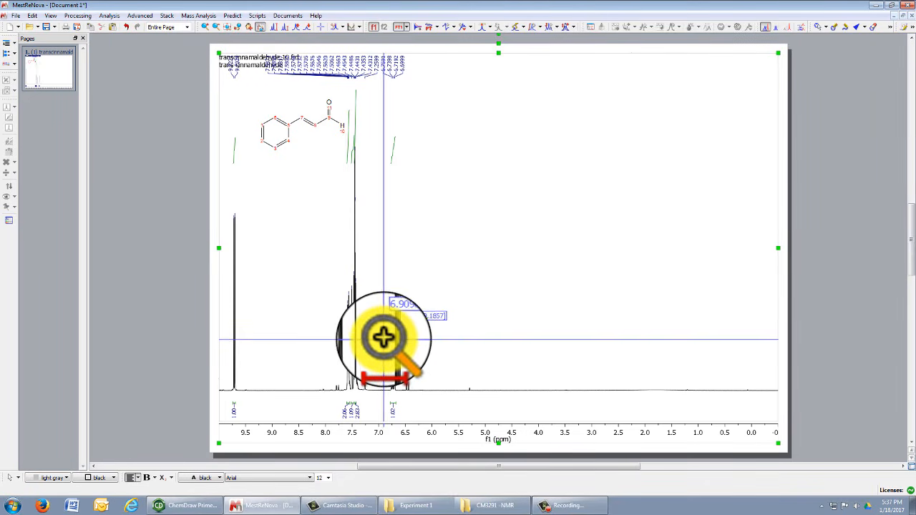
left_click_drag(386, 341, 400, 334)
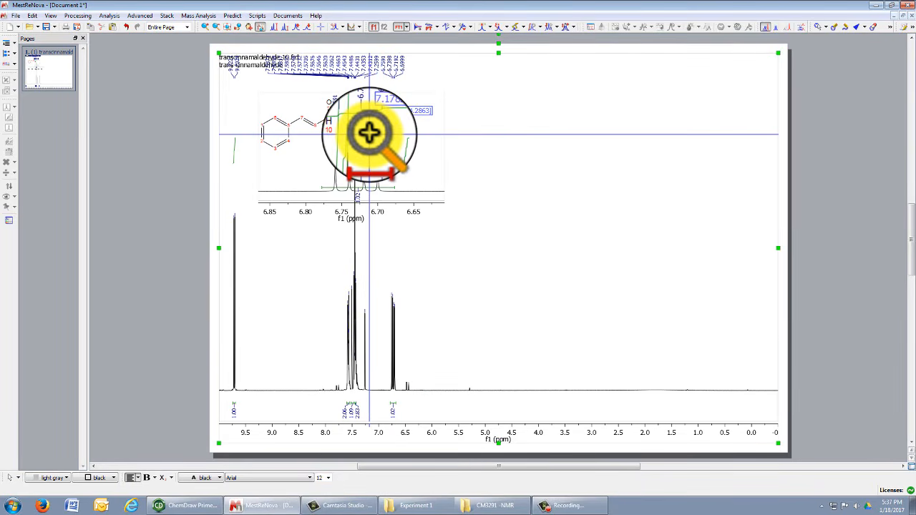
left_click(260, 27)
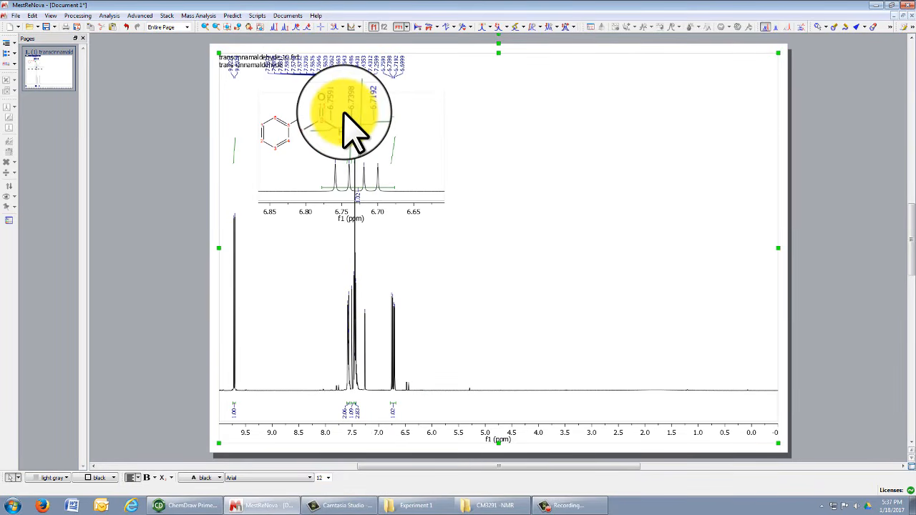
left_click(344, 115)
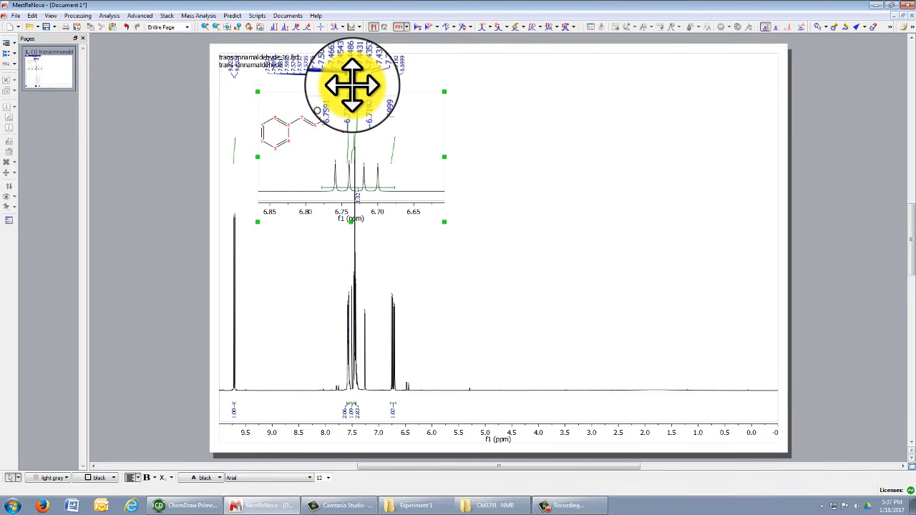
left_click_drag(352, 83, 664, 97)
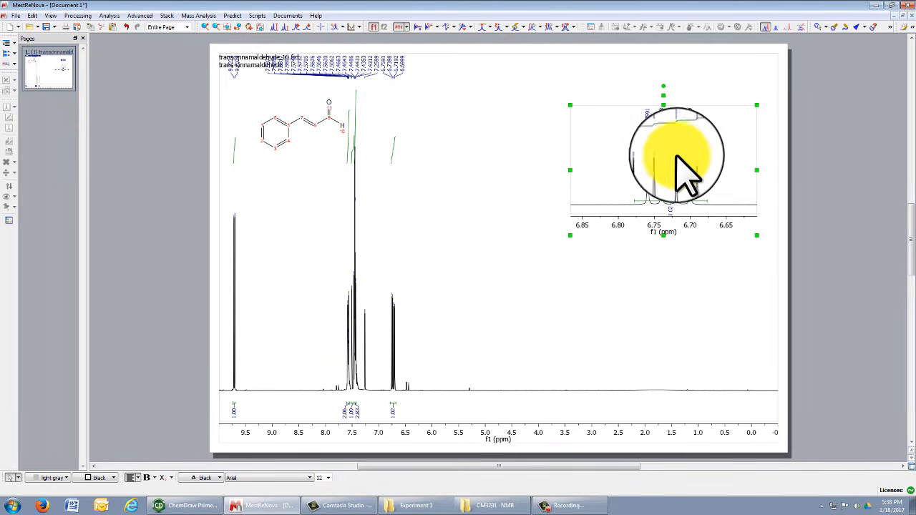
Set the inset's range to 6.8–6.6 ppm and narrow it from its left edge.
left_click(236, 27)
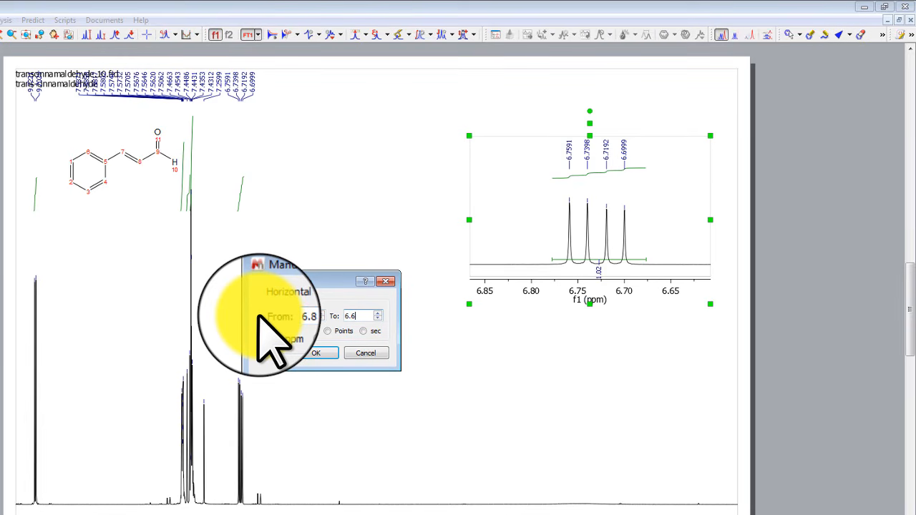
key("Return")
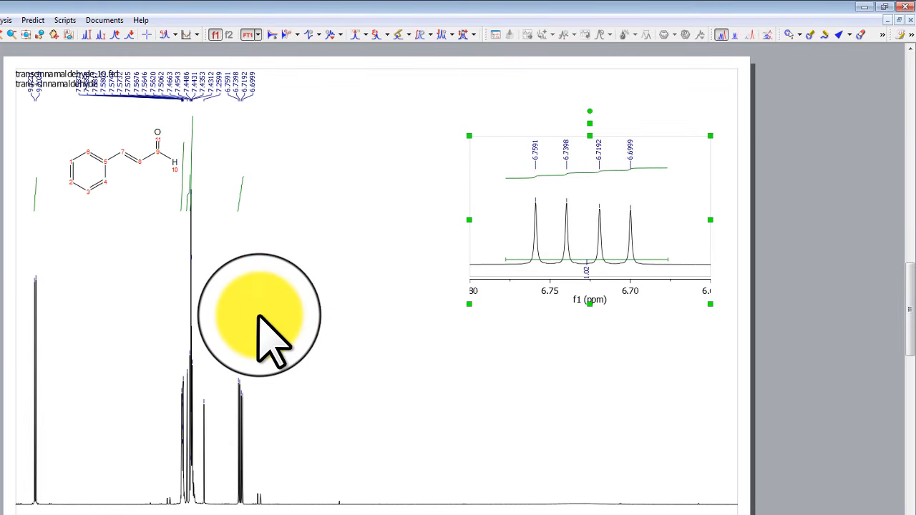
left_click(599, 258)
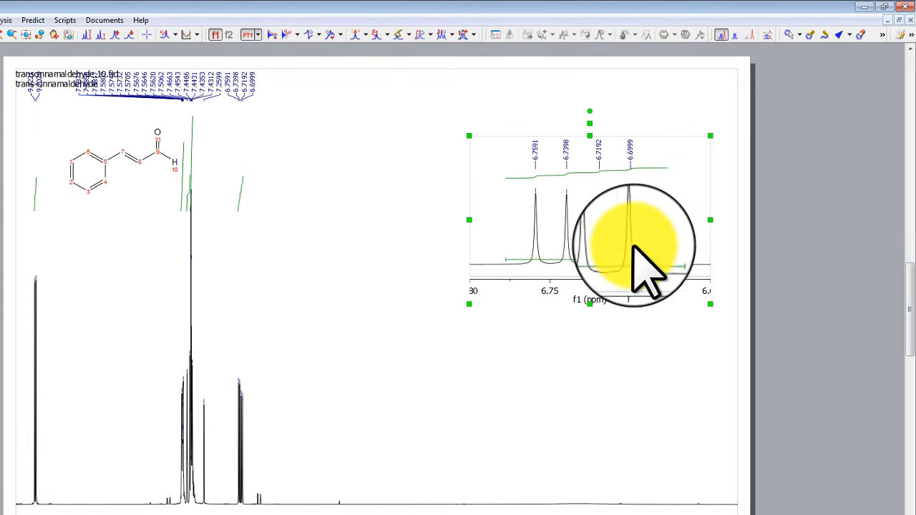
left_click_drag(469, 219, 530, 218)
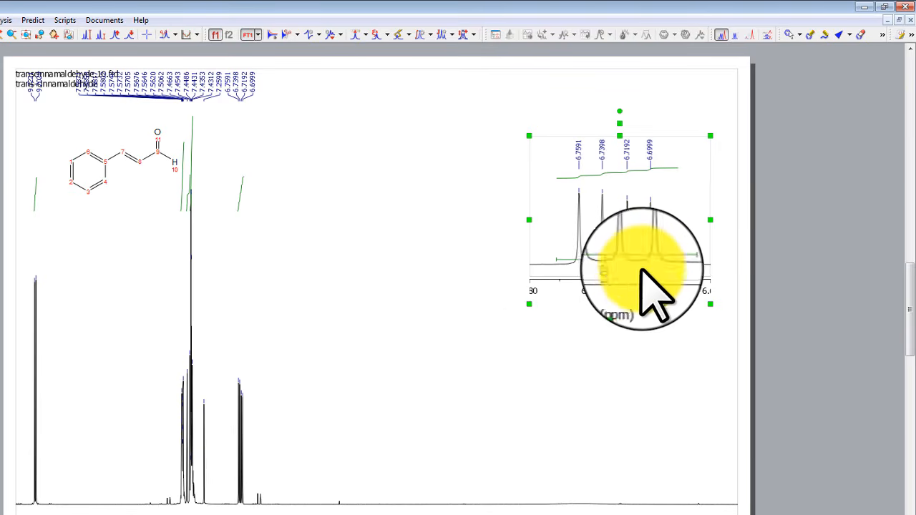
Turn off integral display for the 6.7 ppm inset in its Properties.
double_click(631, 198)
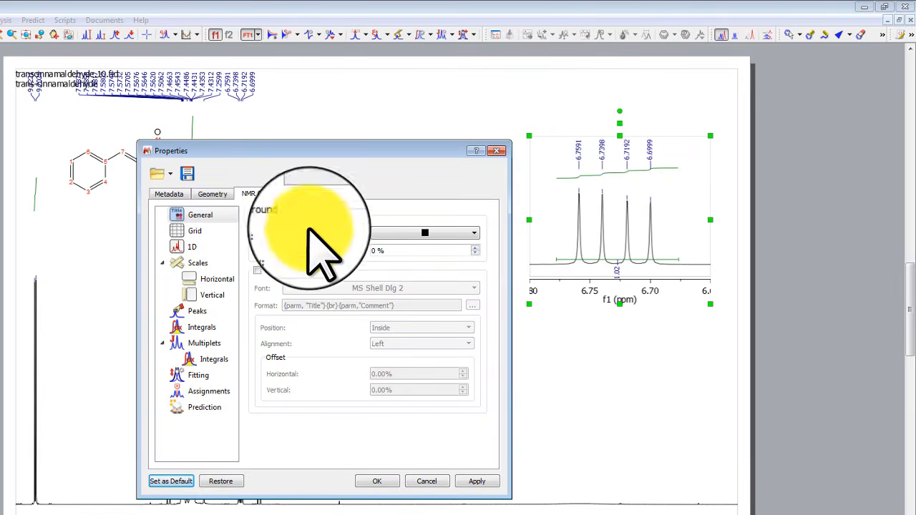
left_click(496, 150)
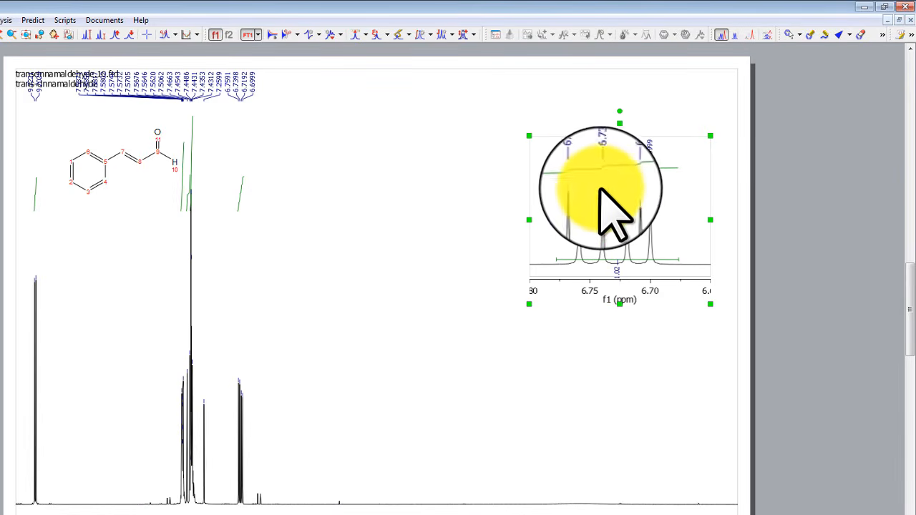
right_click(599, 190)
left_click(635, 274)
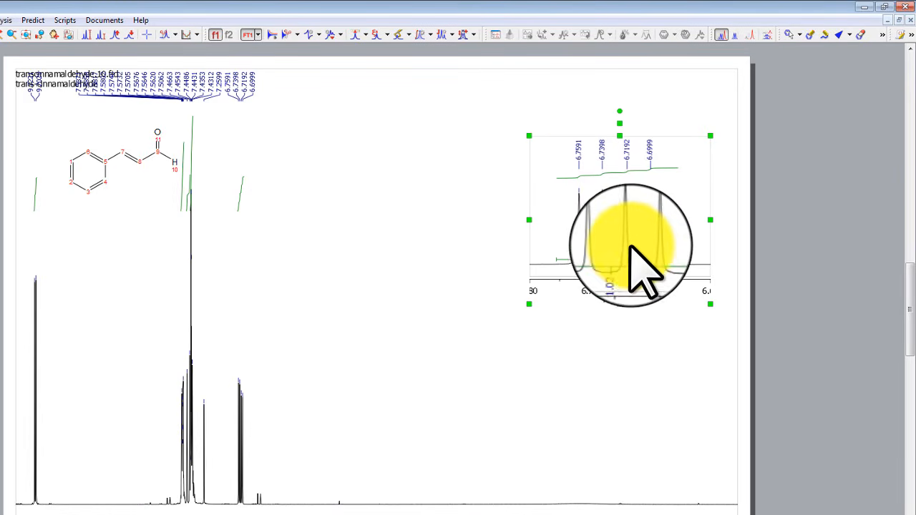
right_click(633, 243)
left_click(662, 306)
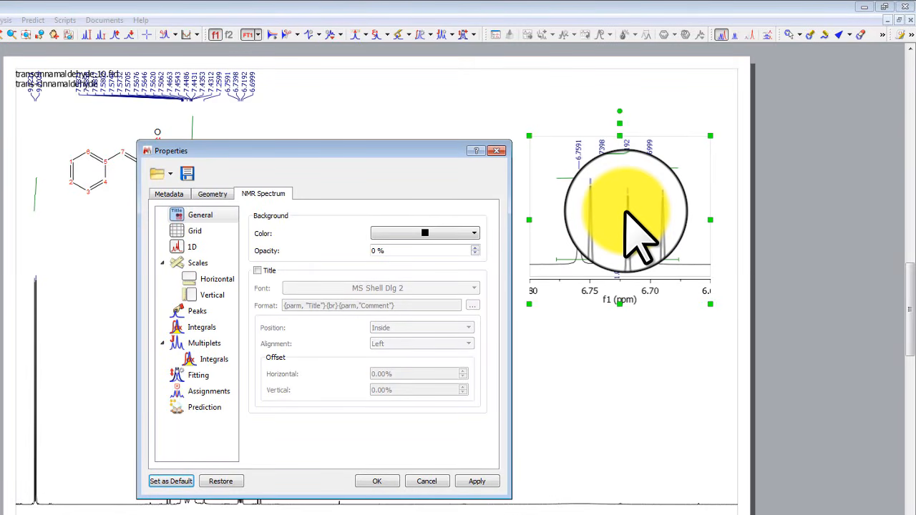
left_click(204, 328)
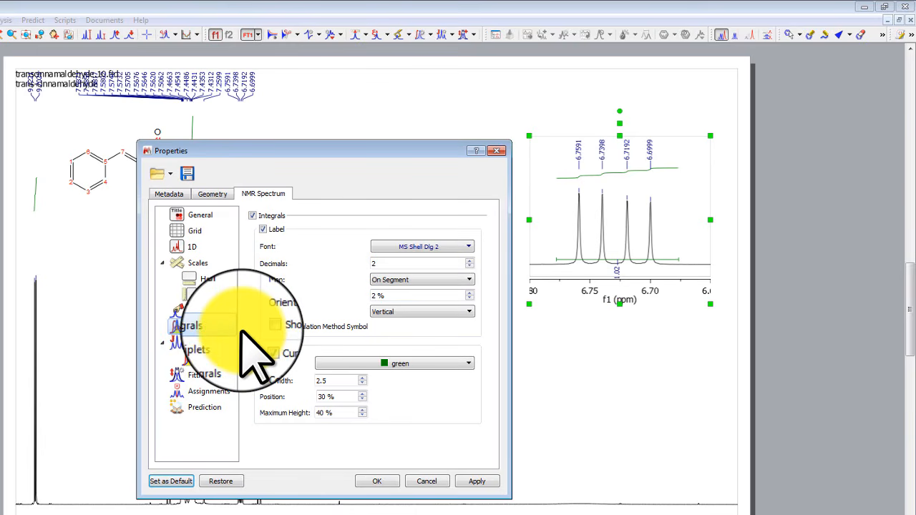
left_click(252, 215)
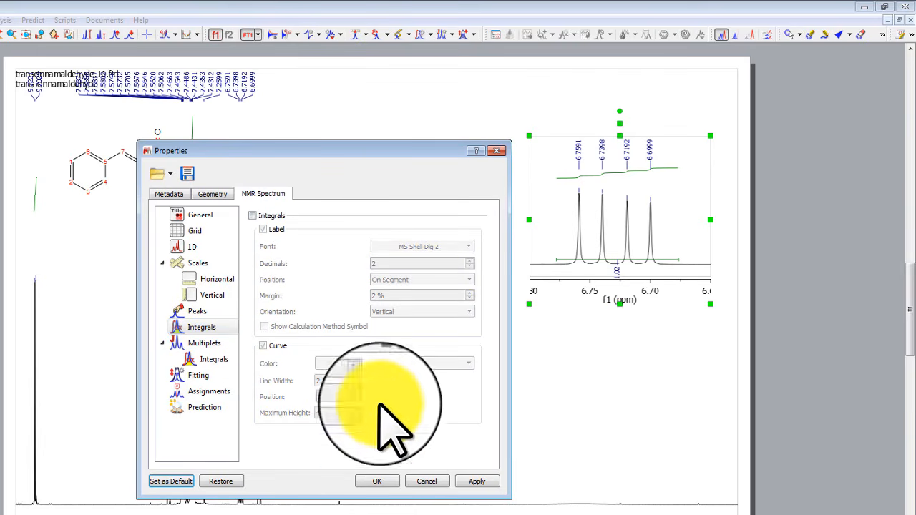
left_click(376, 480)
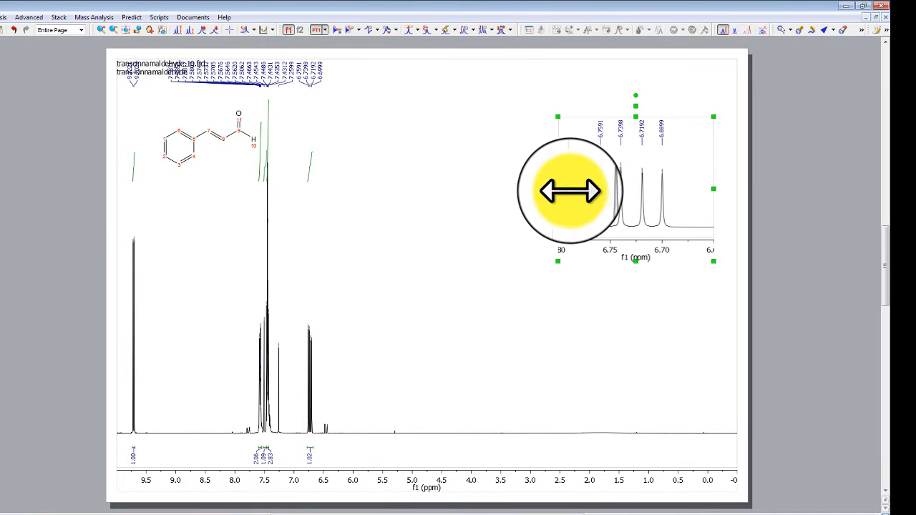
Narrow the first inset, then add a 7.7–7.2 ppm aromatic inset sized and placed beside it.
left_click_drag(557, 189, 597, 190)
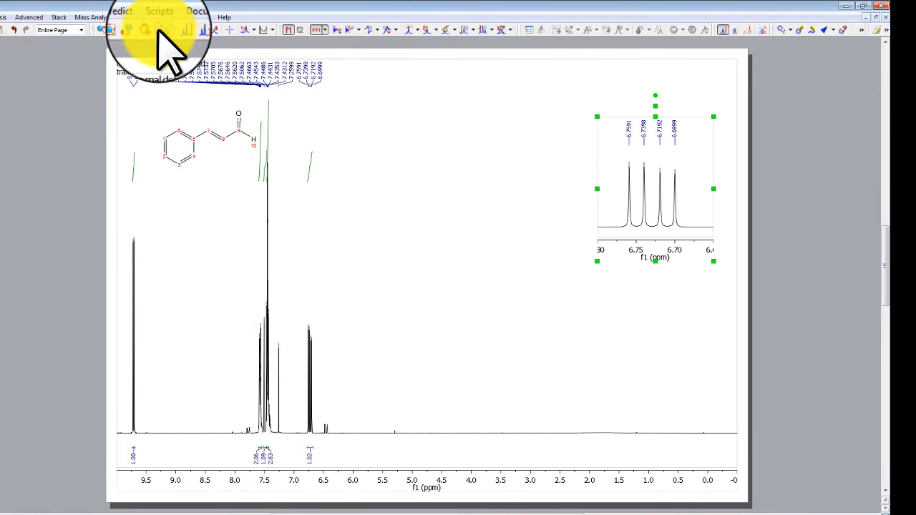
left_click(162, 29)
left_click_drag(248, 389, 275, 384)
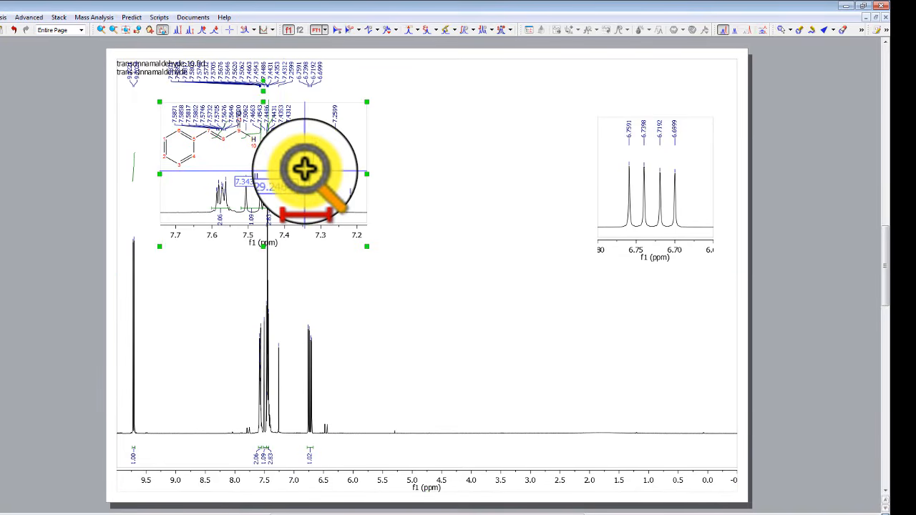
left_click_drag(160, 174, 240, 174)
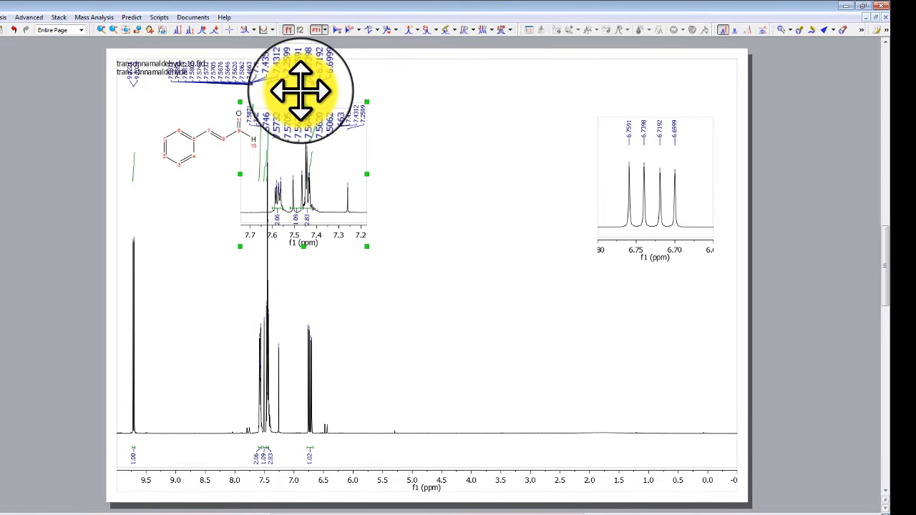
left_click_drag(300, 89, 479, 105)
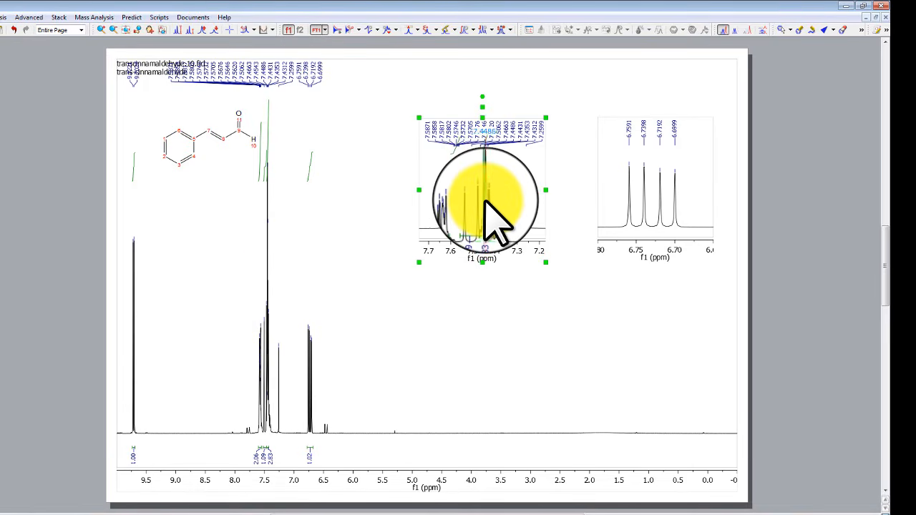
left_click_drag(553, 189, 591, 190)
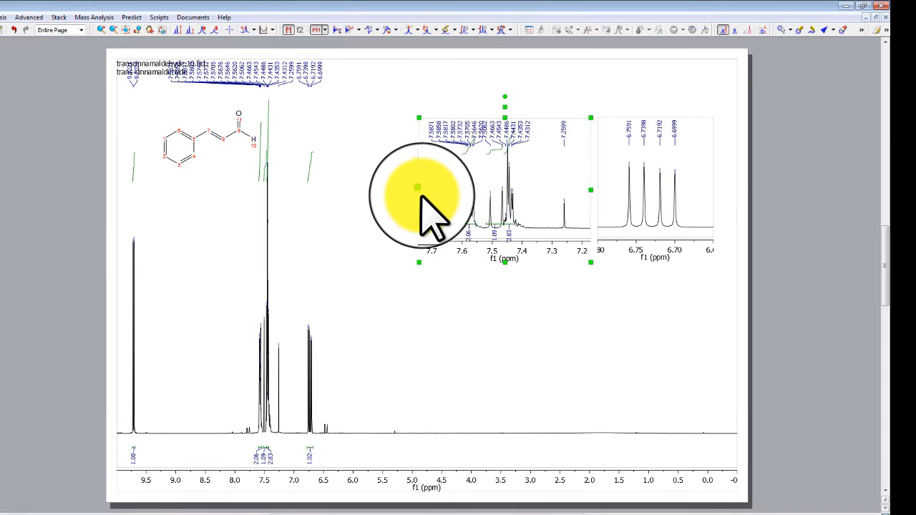
left_click_drag(417, 188, 348, 190)
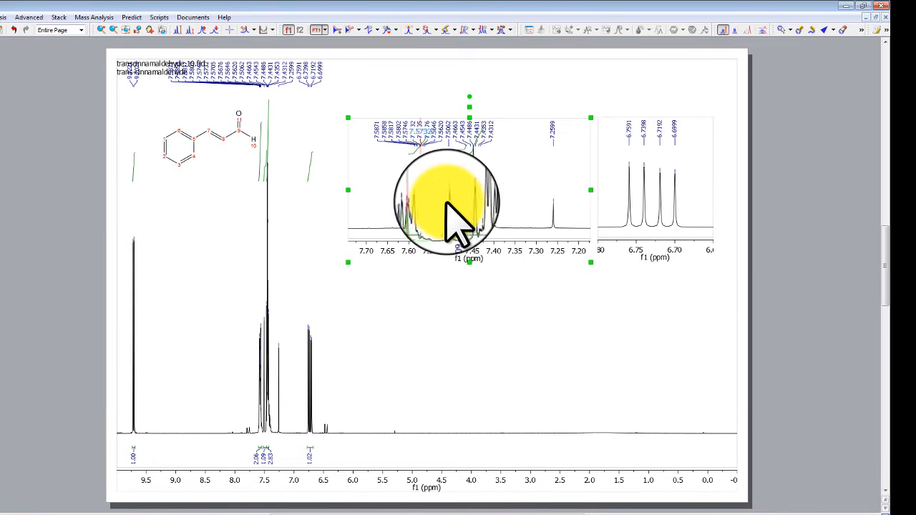
Apply a 7.60–7.40 ppm Manual Zoom range to the aromatic inset and check the result.
double_click(504, 190)
left_click(530, 129)
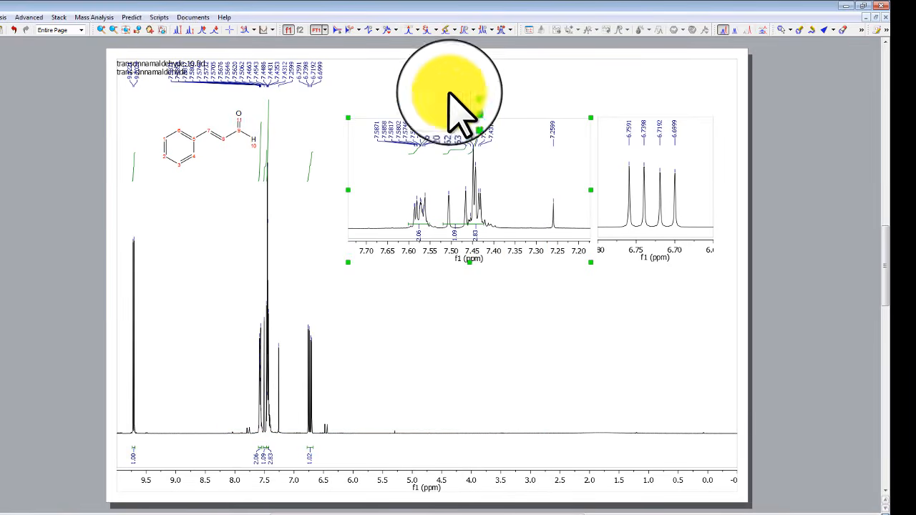
left_click(138, 30)
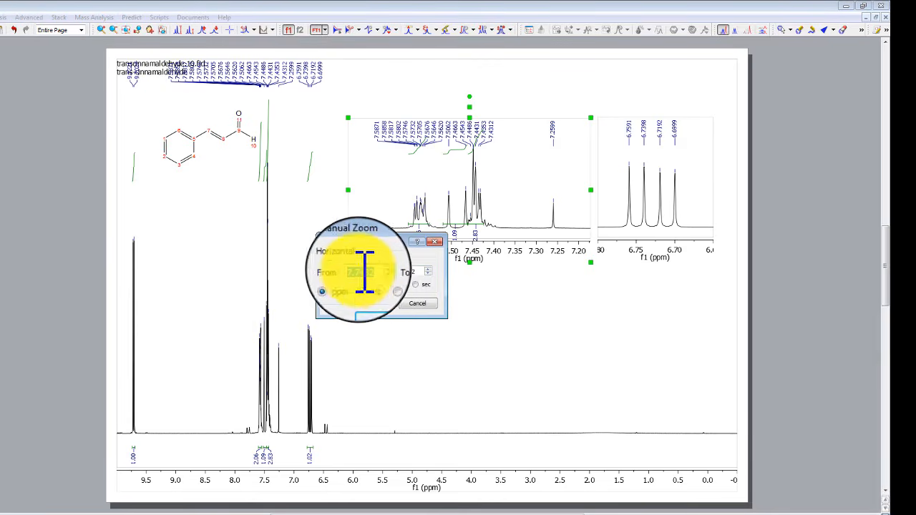
left_click_drag(370, 241, 398, 303)
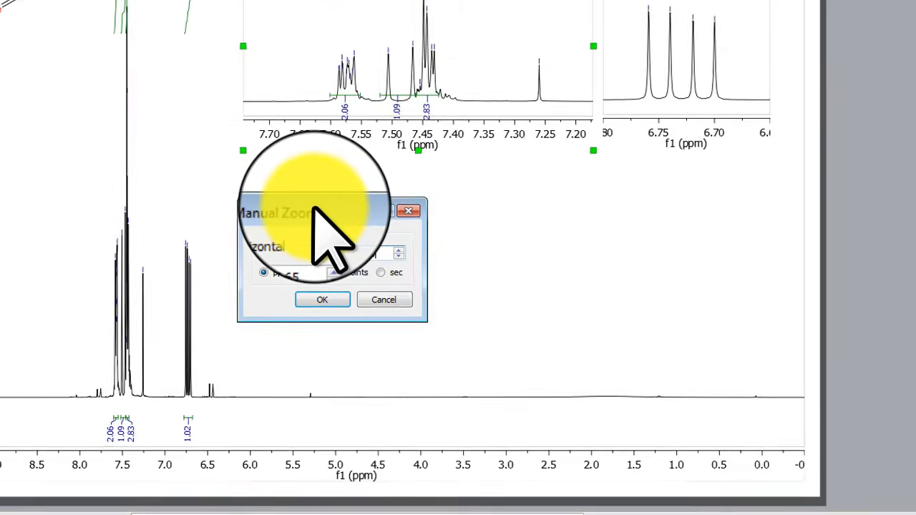
left_click(322, 300)
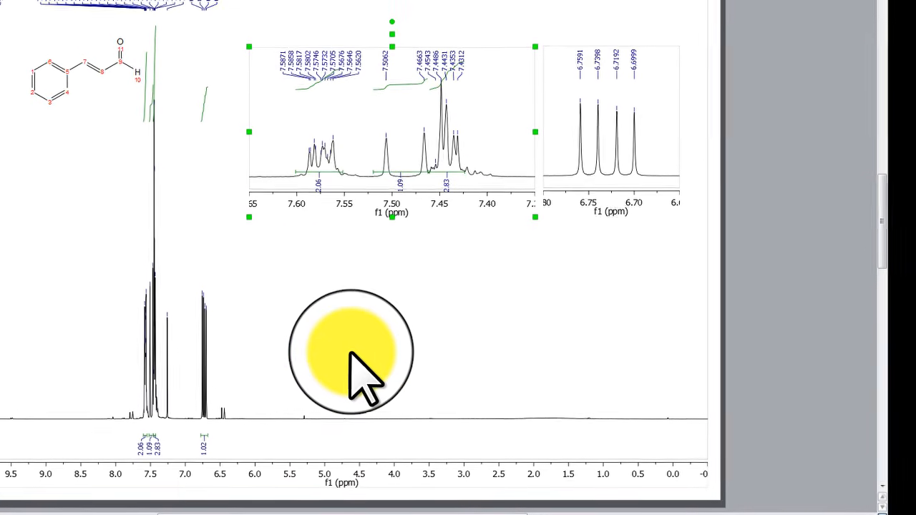
left_click(453, 338)
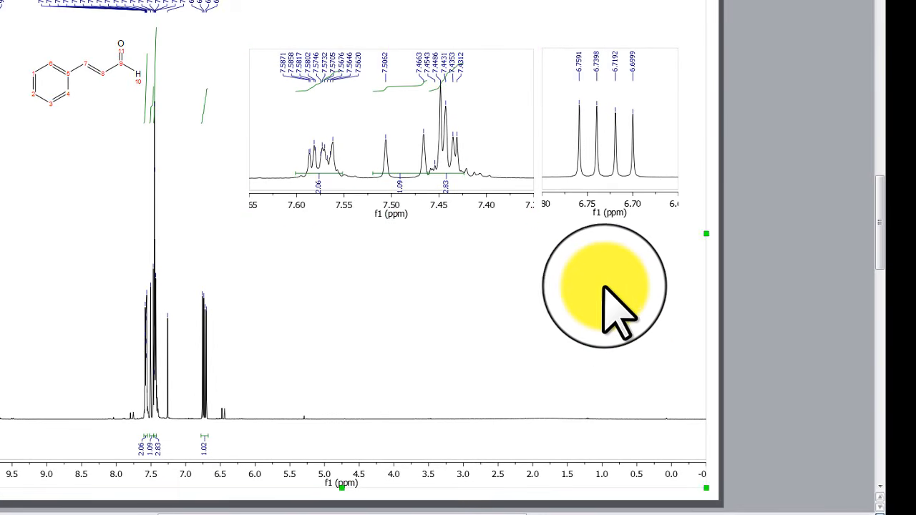
left_click(398, 151)
left_click(511, 302)
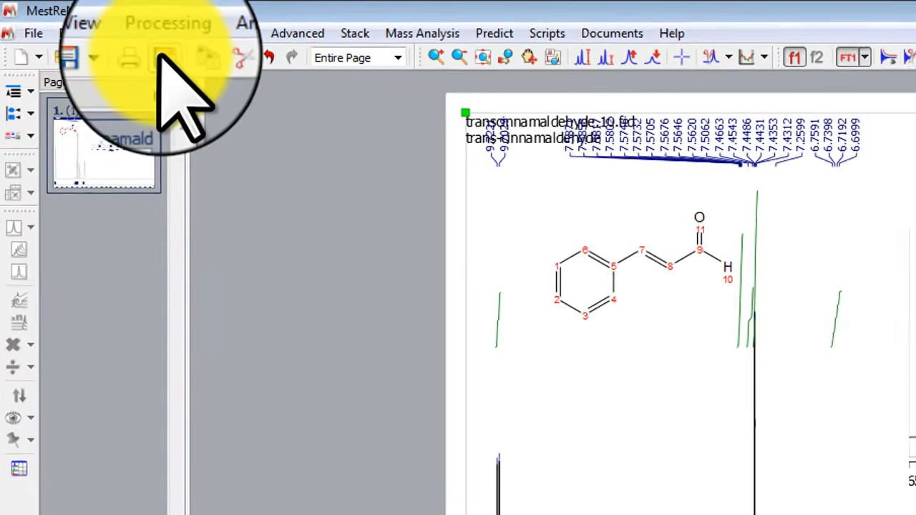
Export the page as tran-cinamaldehyde.pdf into Experiment 1, then minimize MestReNova.
left_click(76, 27)
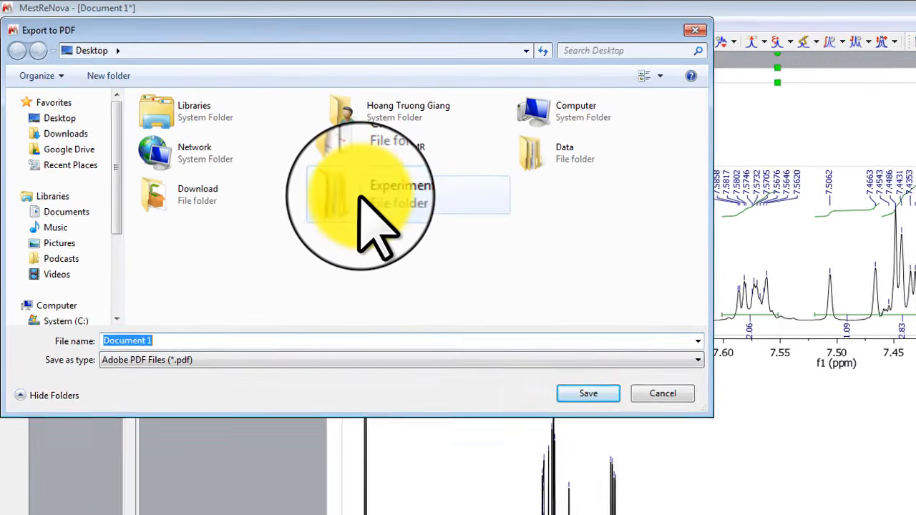
double_click(360, 197)
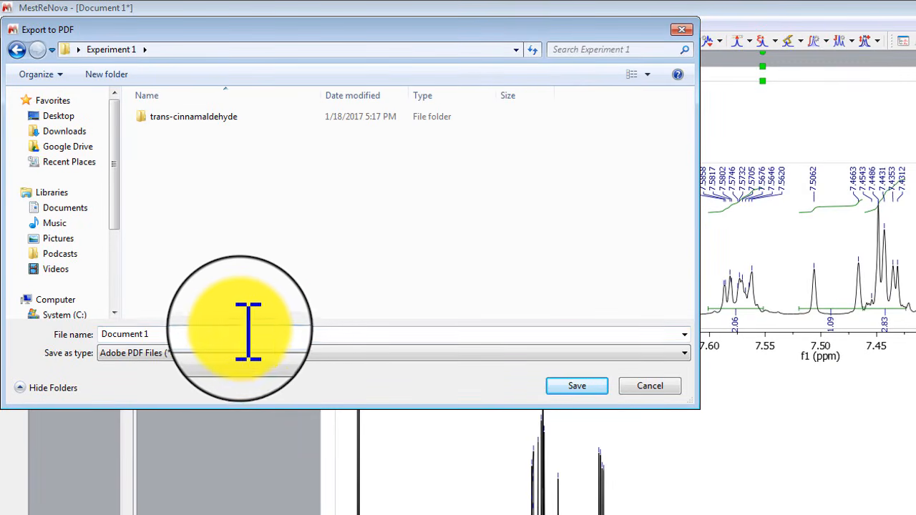
type("tra")
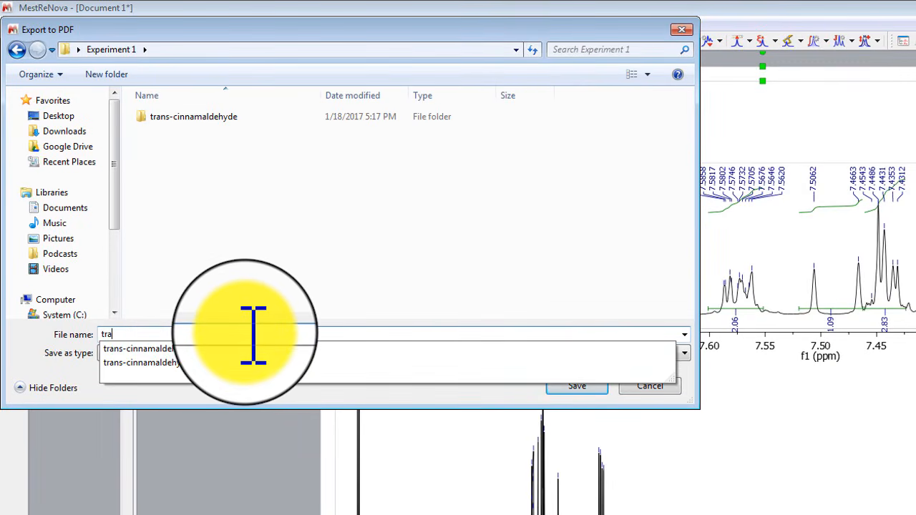
type("nsc")
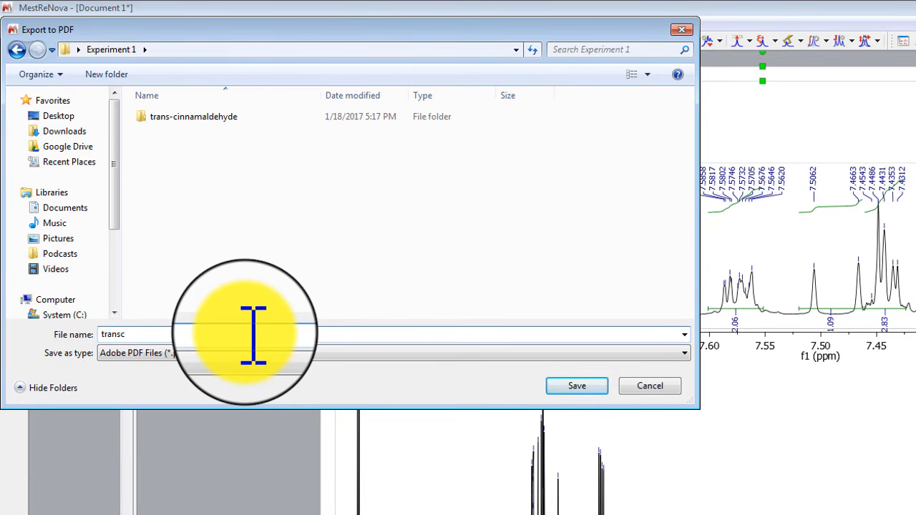
key("BackSpace")
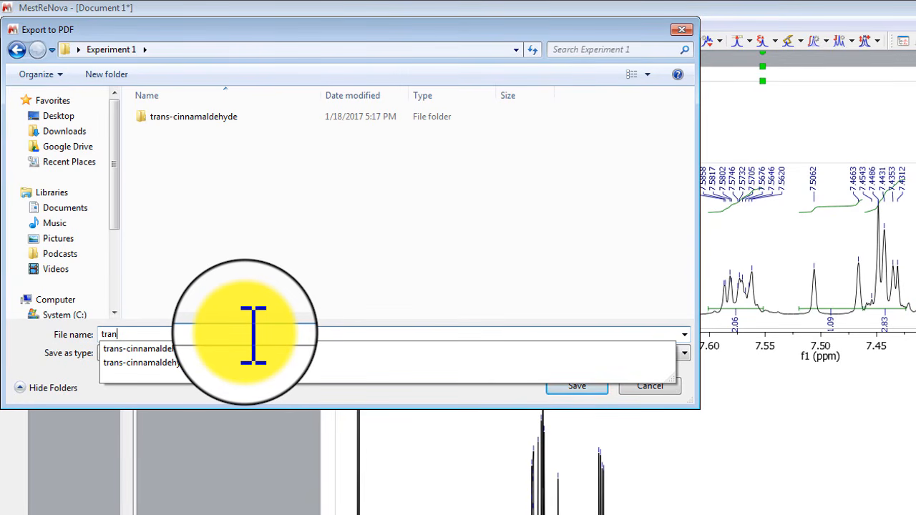
type("-cinamaldehyde")
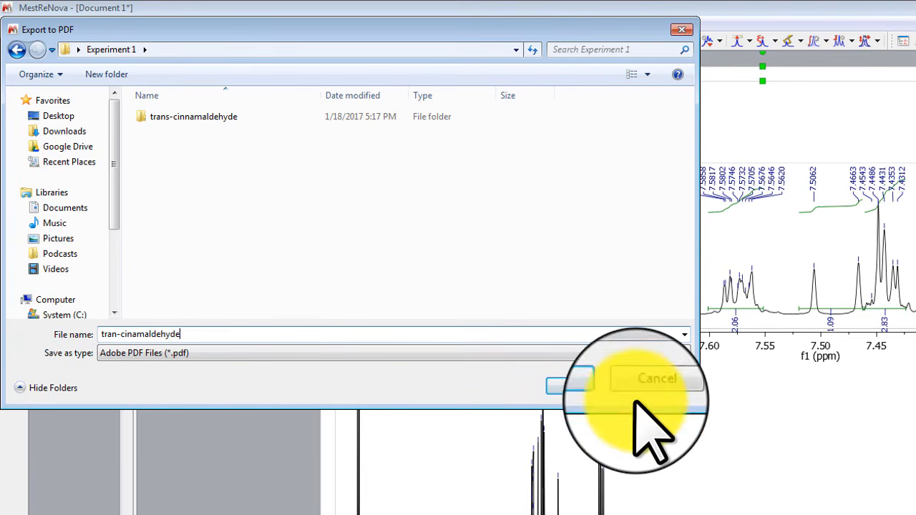
left_click(576, 386)
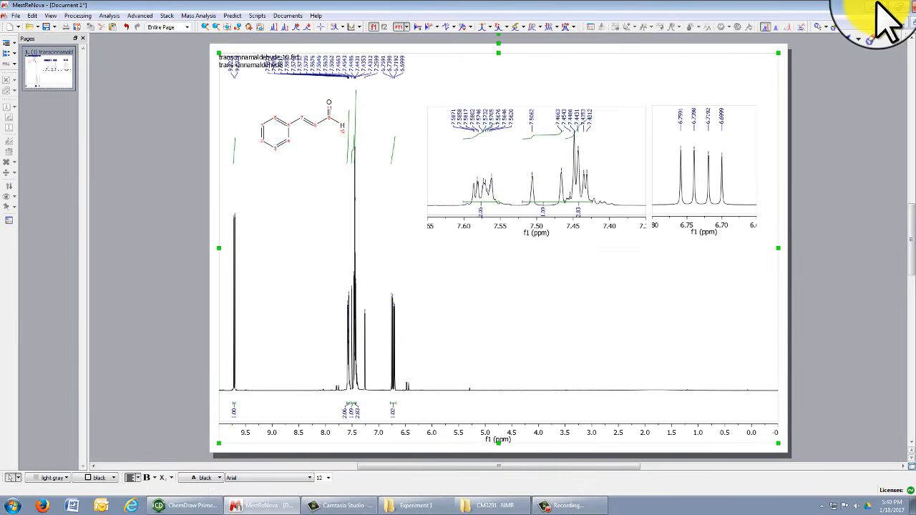
left_click(880, 6)
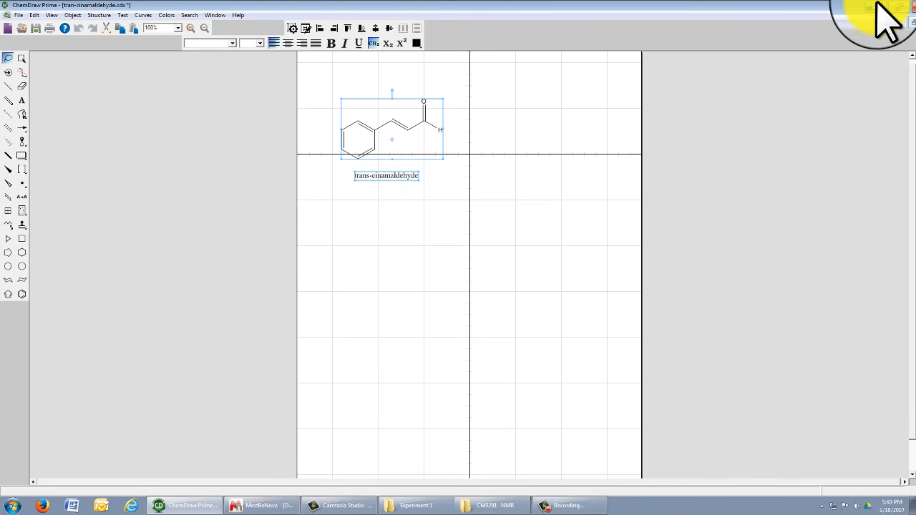
Hide ChemDraw and open tran-cinamaldehyde.pdf from the Experiment 1 folder.
left_click(878, 7)
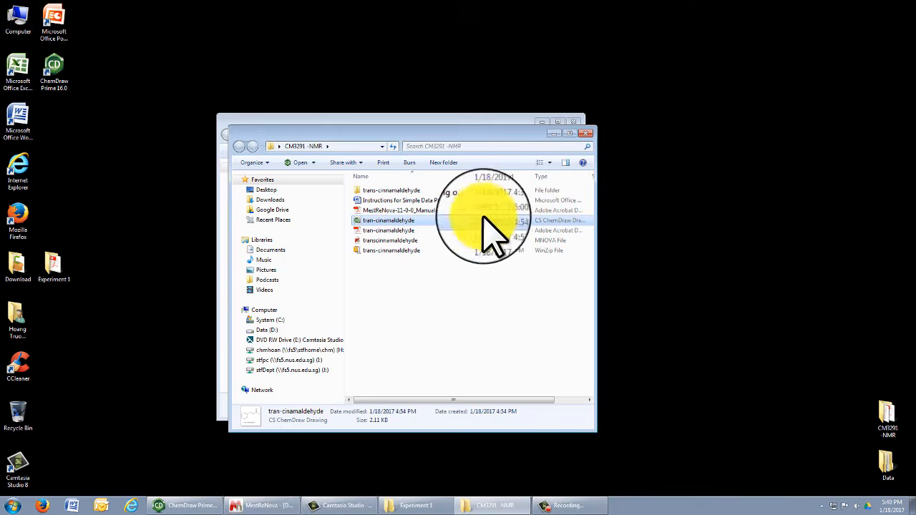
left_click(421, 68)
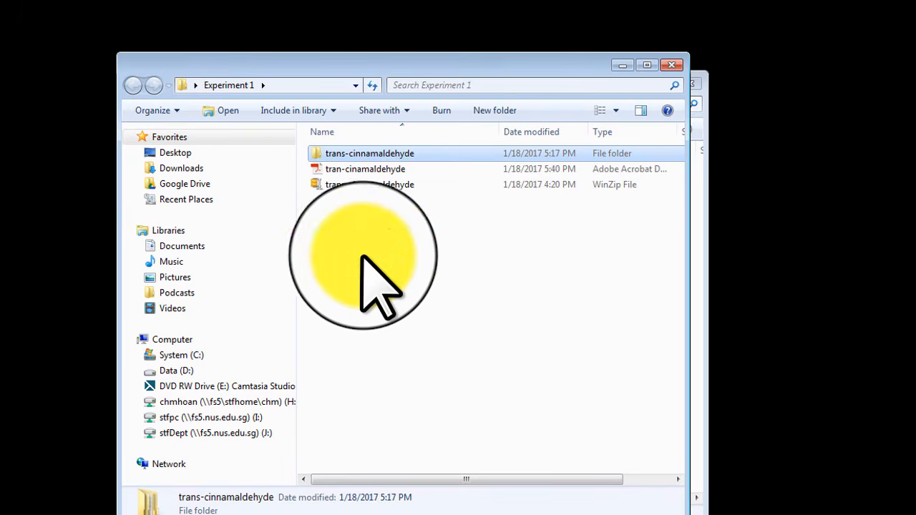
left_click(376, 169)
double_click(376, 168)
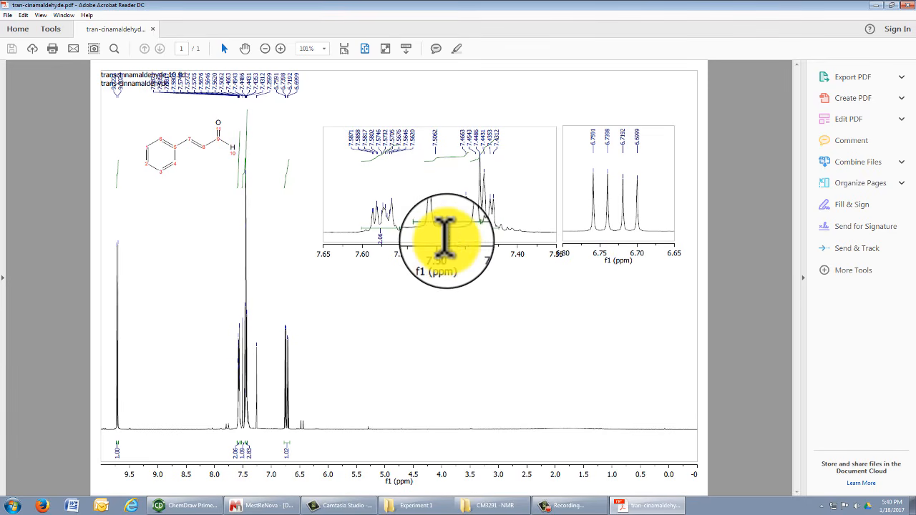
Minimize Acrobat Reader and return to the finished MestReNova spectrum page.
left_click(874, 7)
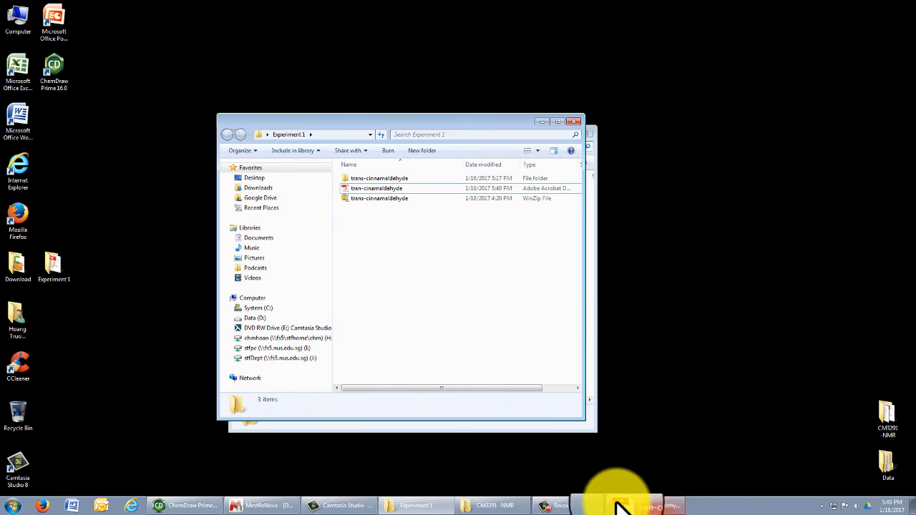
left_click(275, 507)
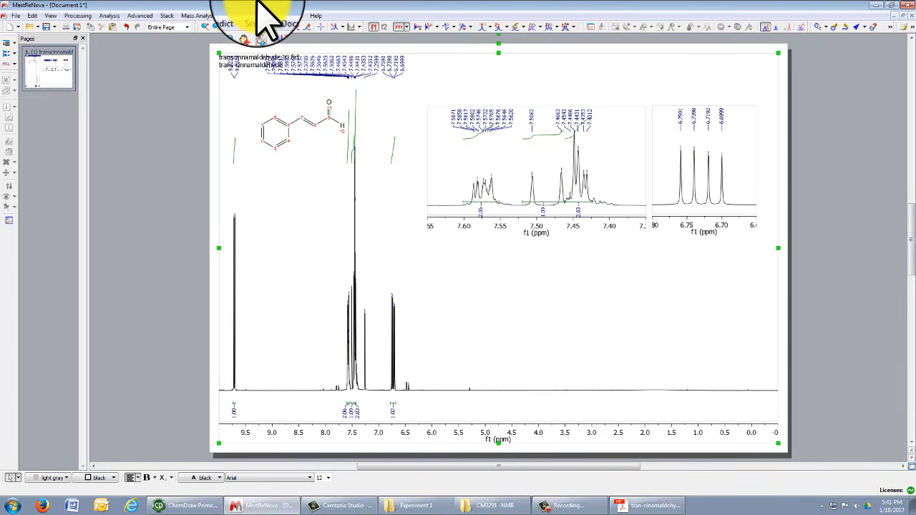
Save as transcinnamaldehyde.mnova in Experiment 1, removing '10.fid' from the name, then exit MestReNova.
left_click(43, 27)
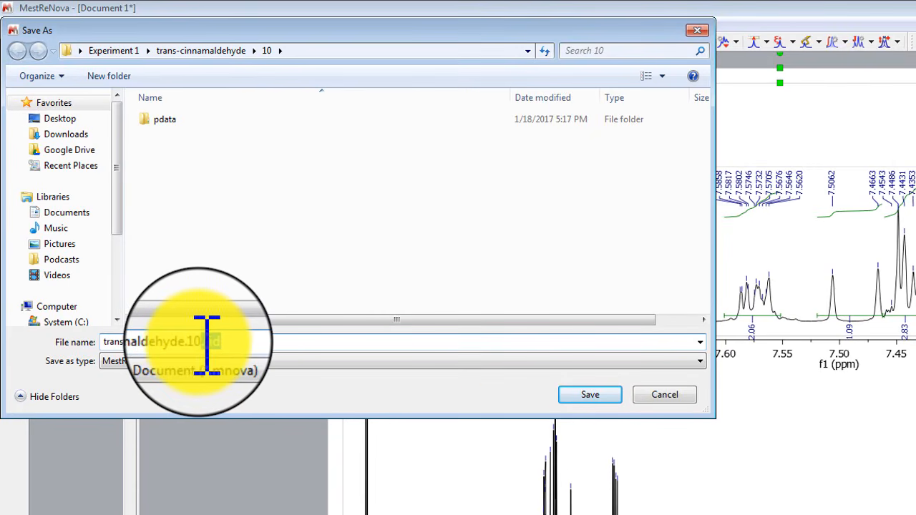
left_click(114, 50)
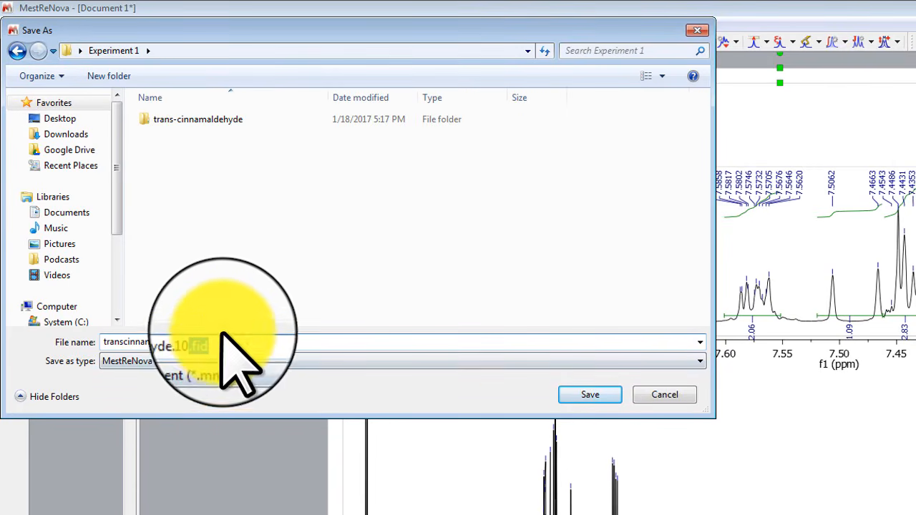
left_click_drag(222, 334, 192, 344)
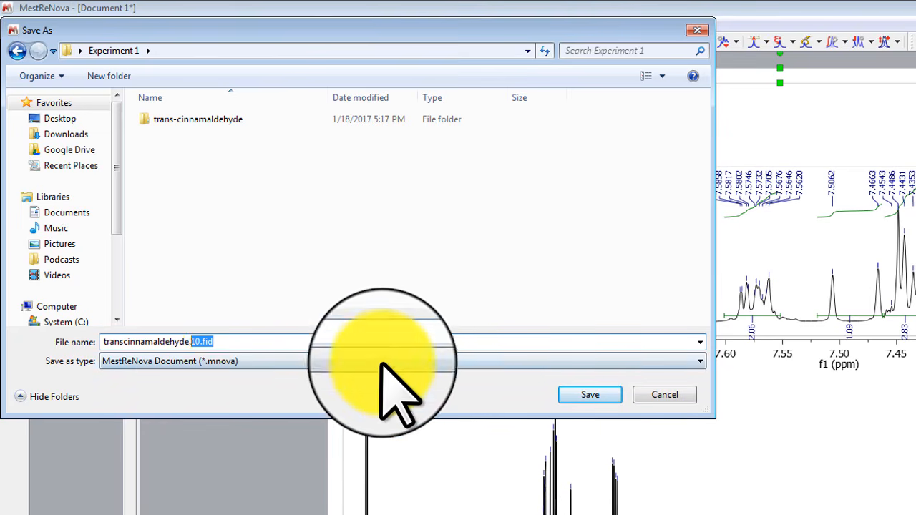
key("BackSpace")
left_click(592, 394)
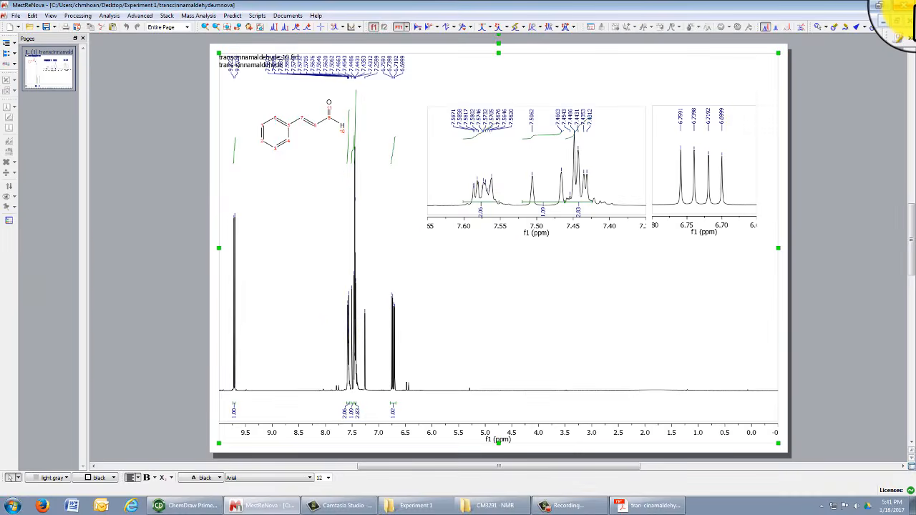
left_click(906, 5)
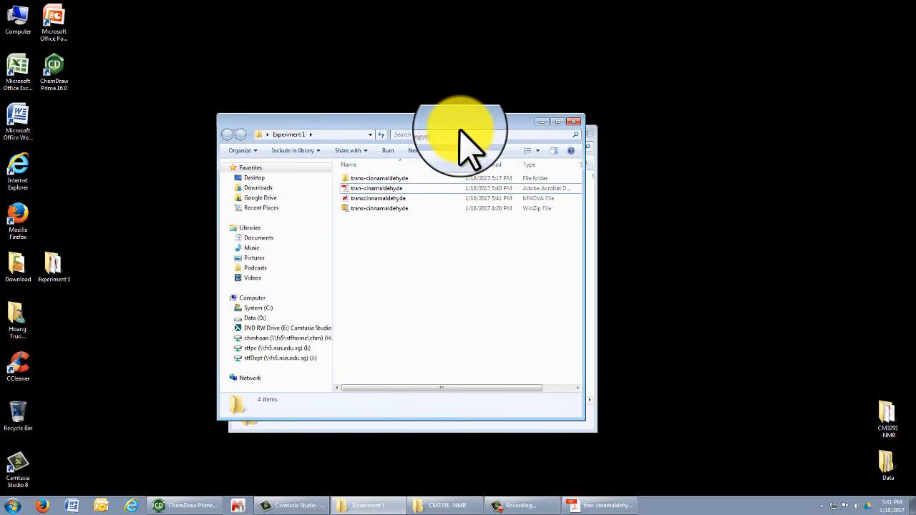
Reopen transcinnamaldehyde.mnova from the Experiment 1 folder window.
left_click_drag(467, 124, 485, 90)
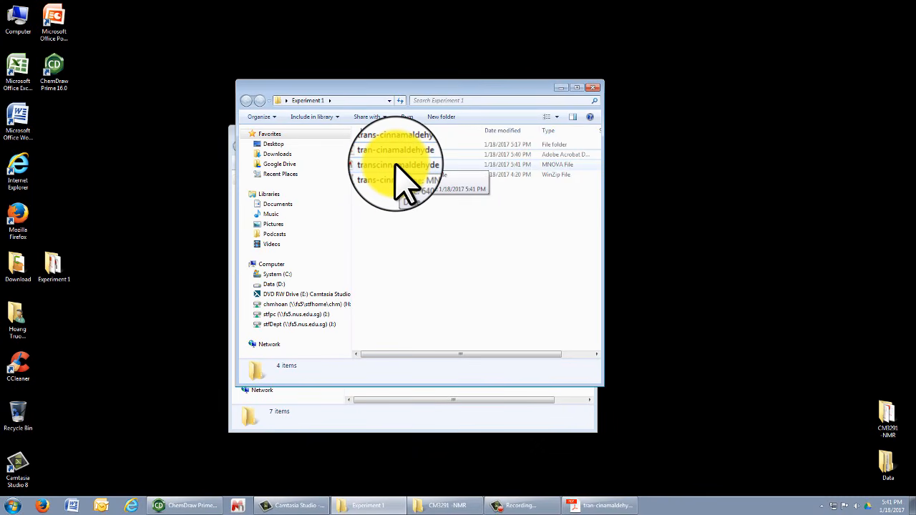
double_click(396, 165)
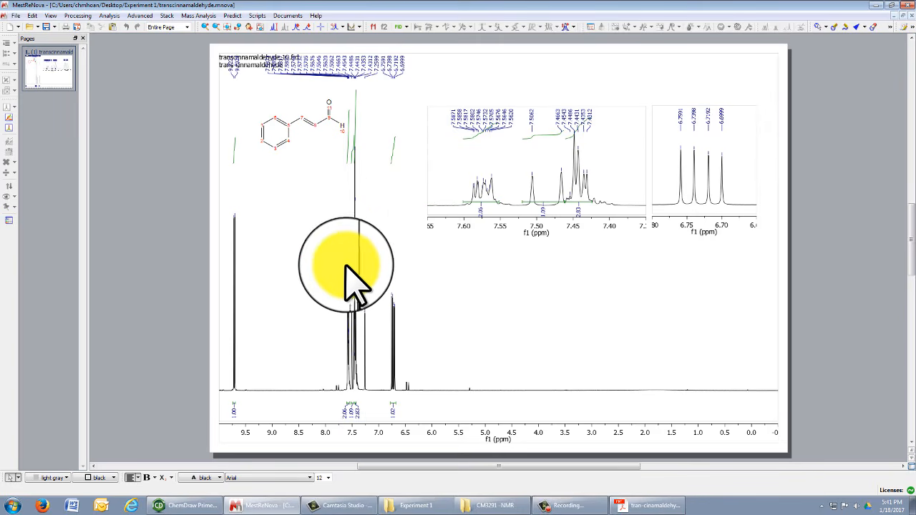
left_click(531, 241)
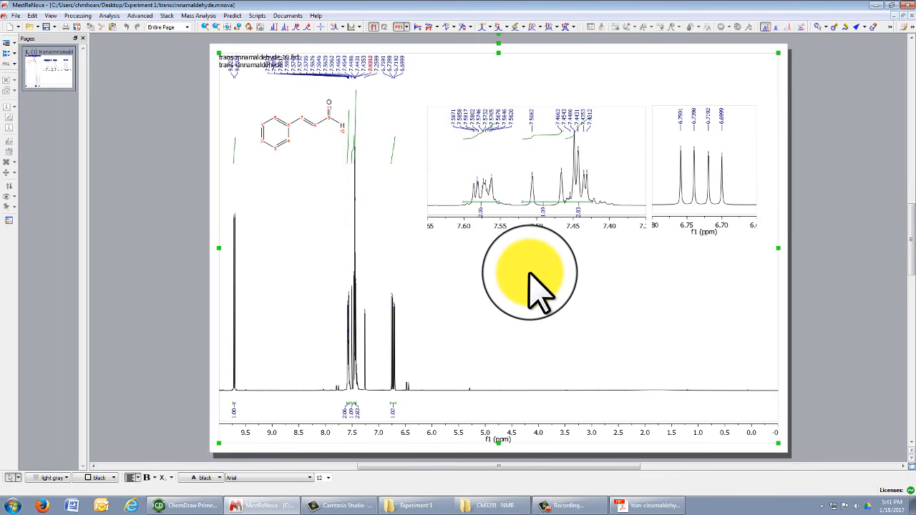
scroll(531, 271, "down", 2)
scroll(531, 262, "up", 2)
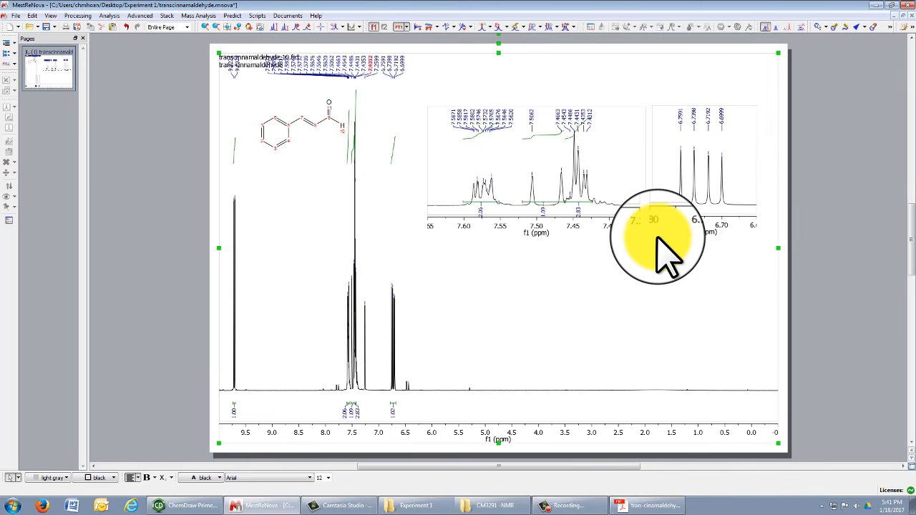
scroll(584, 322, "up", 4)
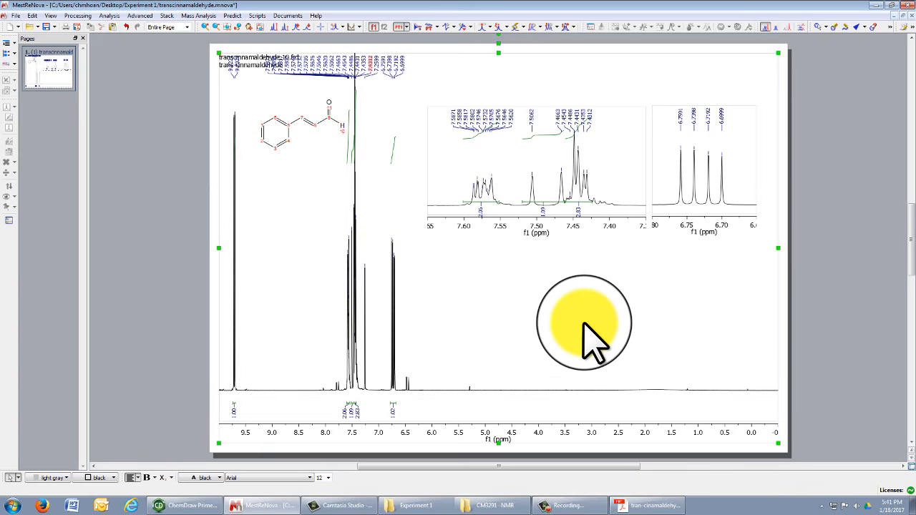
scroll(584, 323, "down", 8)
scroll(584, 323, "up", 4)
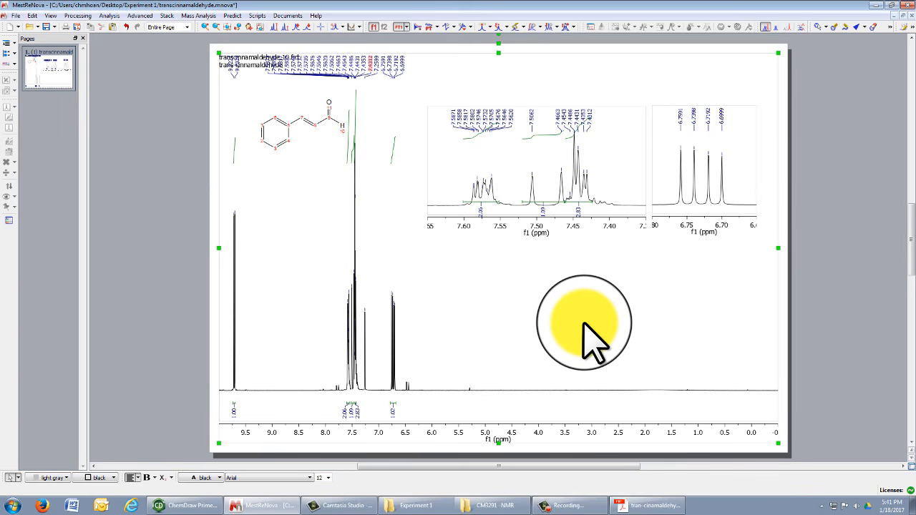